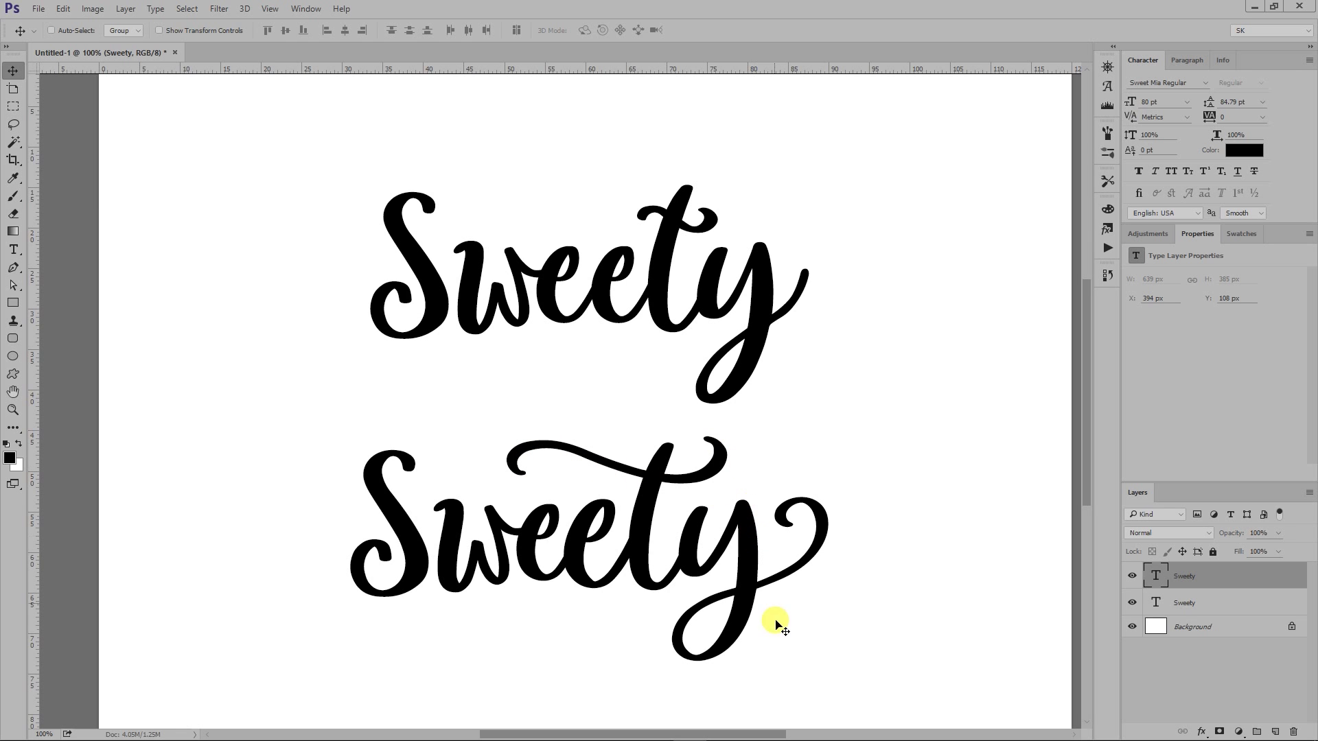
- Turn on Standard Ligatures for the 'ee' letters of the top Sweety text
key("t")
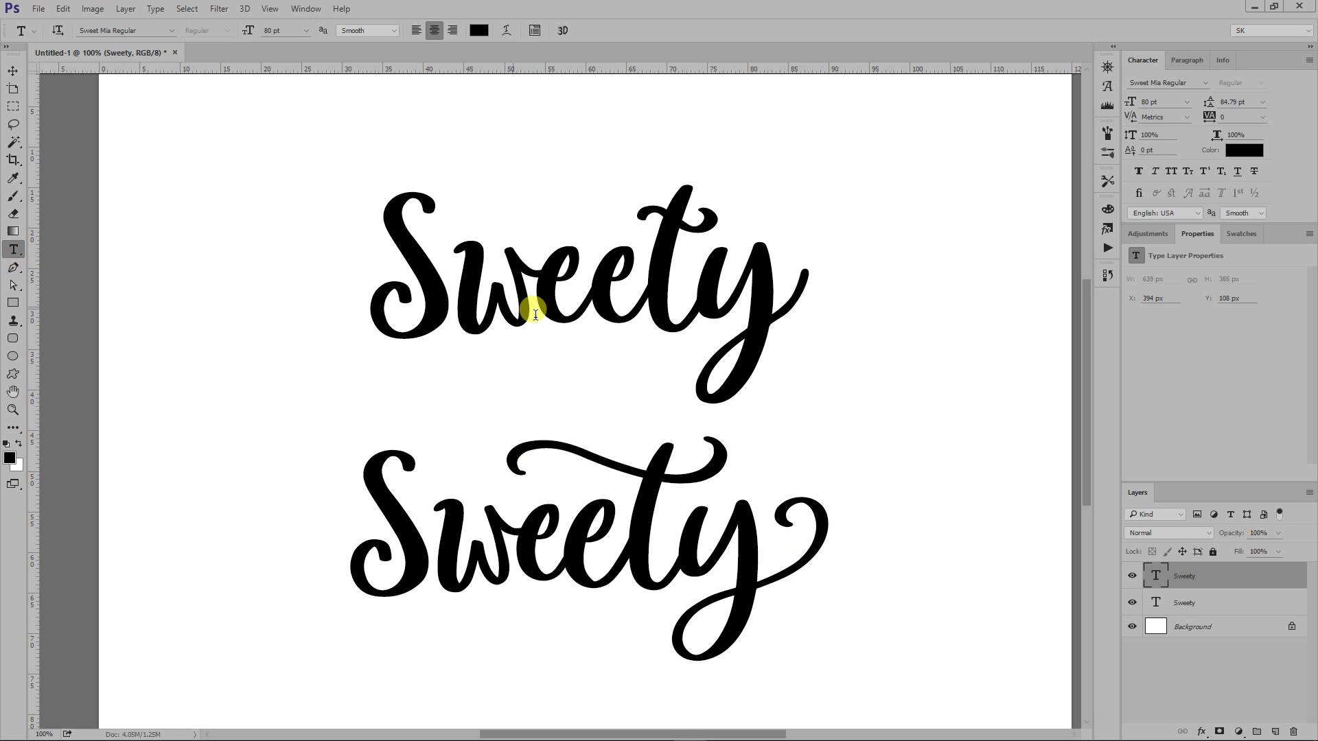
double_click(581, 301)
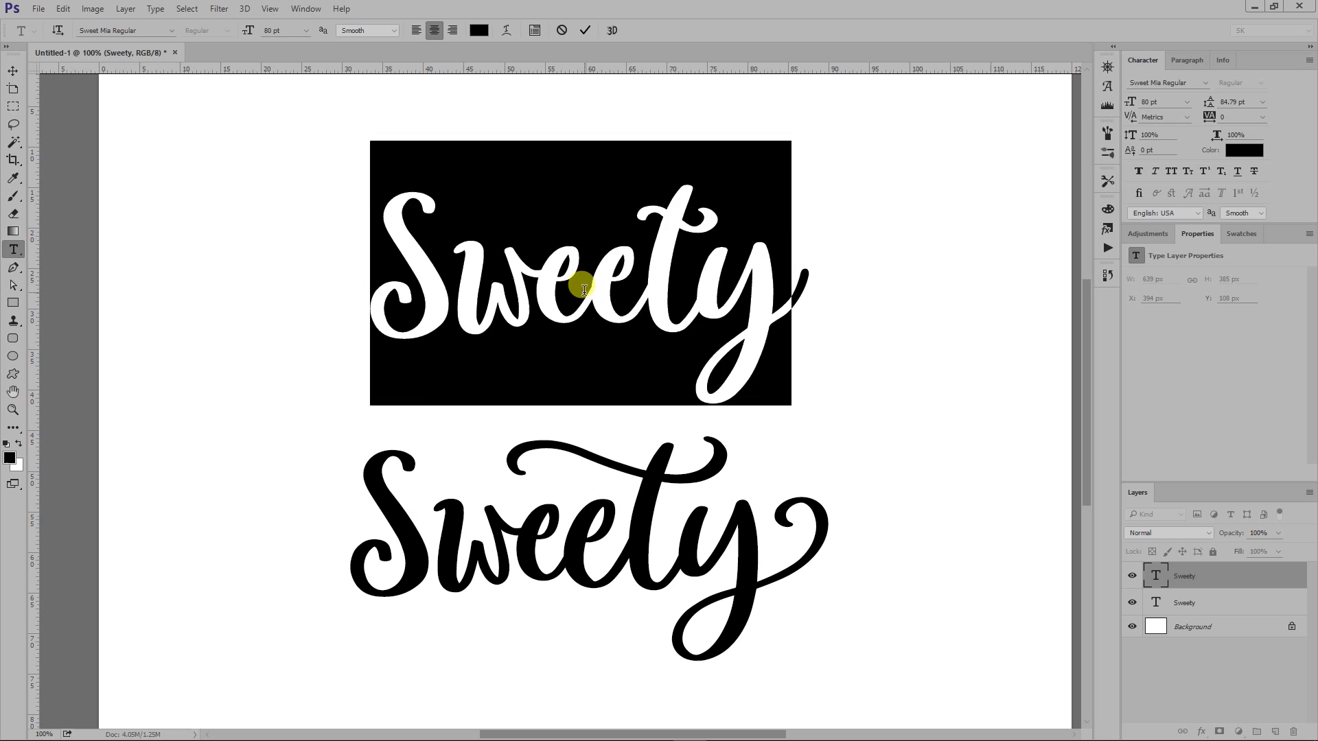
left_click(624, 276)
left_click_drag(624, 276, 548, 269)
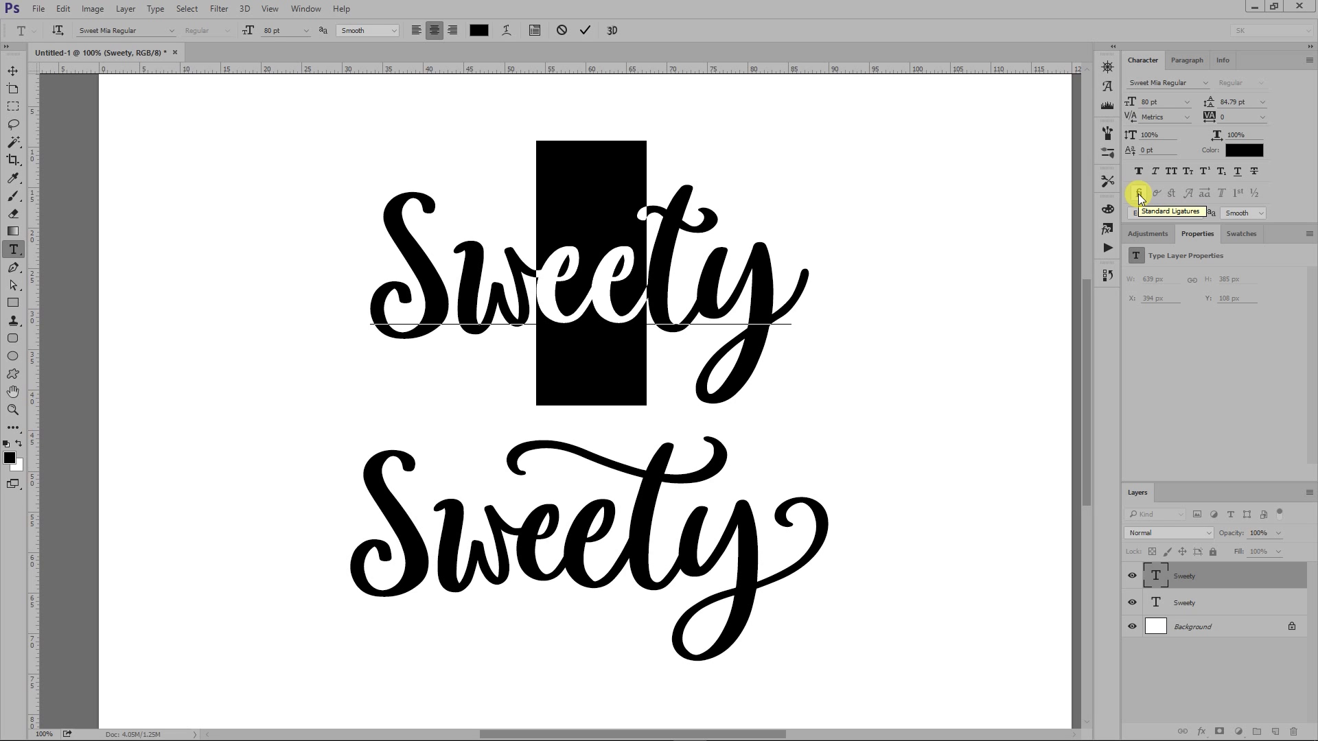
left_click(1138, 193)
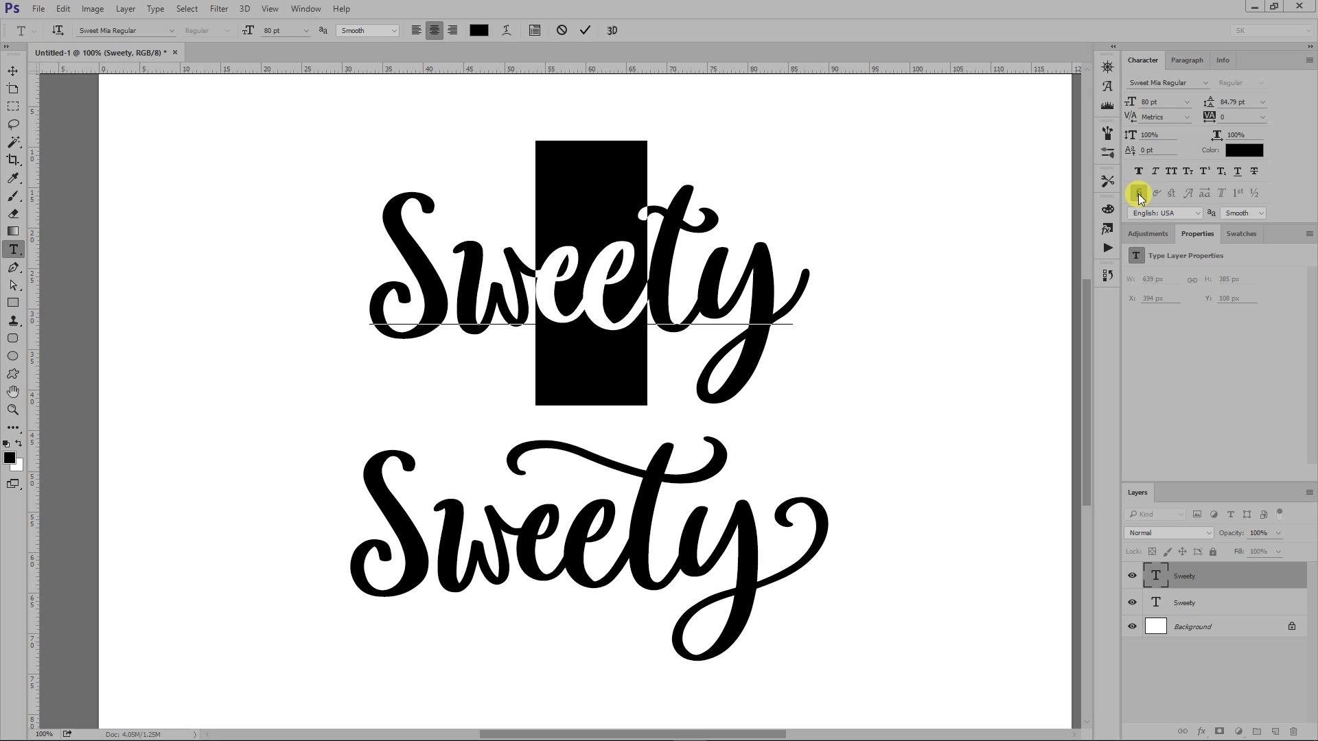
left_click(633, 296)
mouse_move(641, 297)
left_mouse_down()
mouse_move(561, 288)
mouse_move(625, 285)
left_mouse_up()
left_click(529, 283)
- Hide the second Sweety layer and open the Glyphs panel with smaller previews
left_click(12, 72)
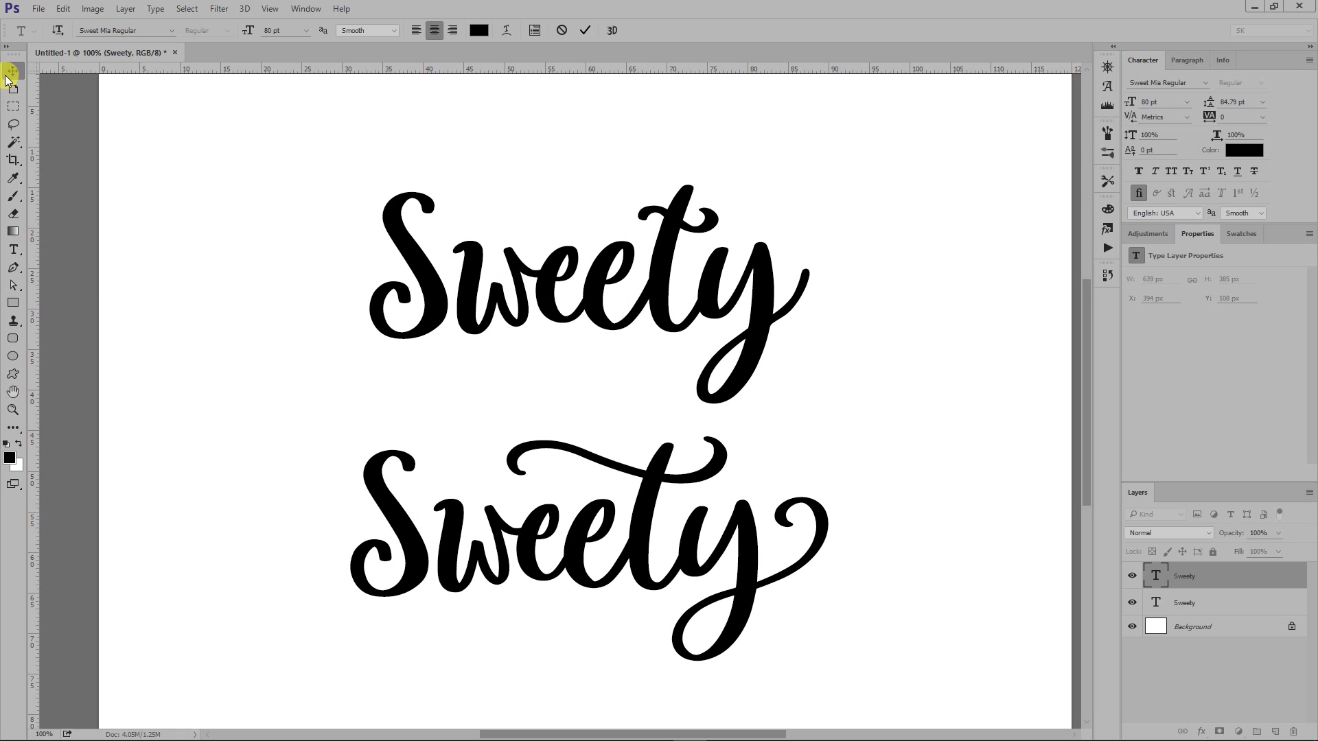
left_click(1132, 603)
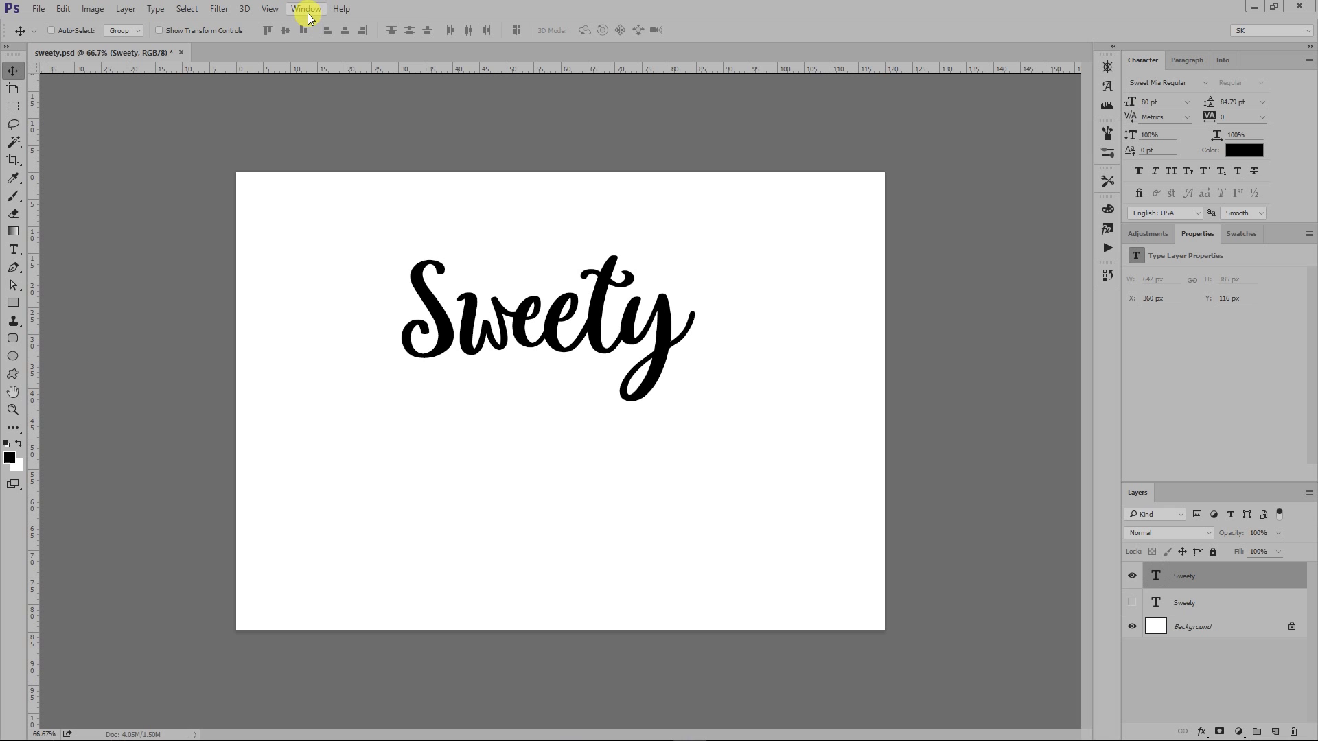
left_click(308, 11)
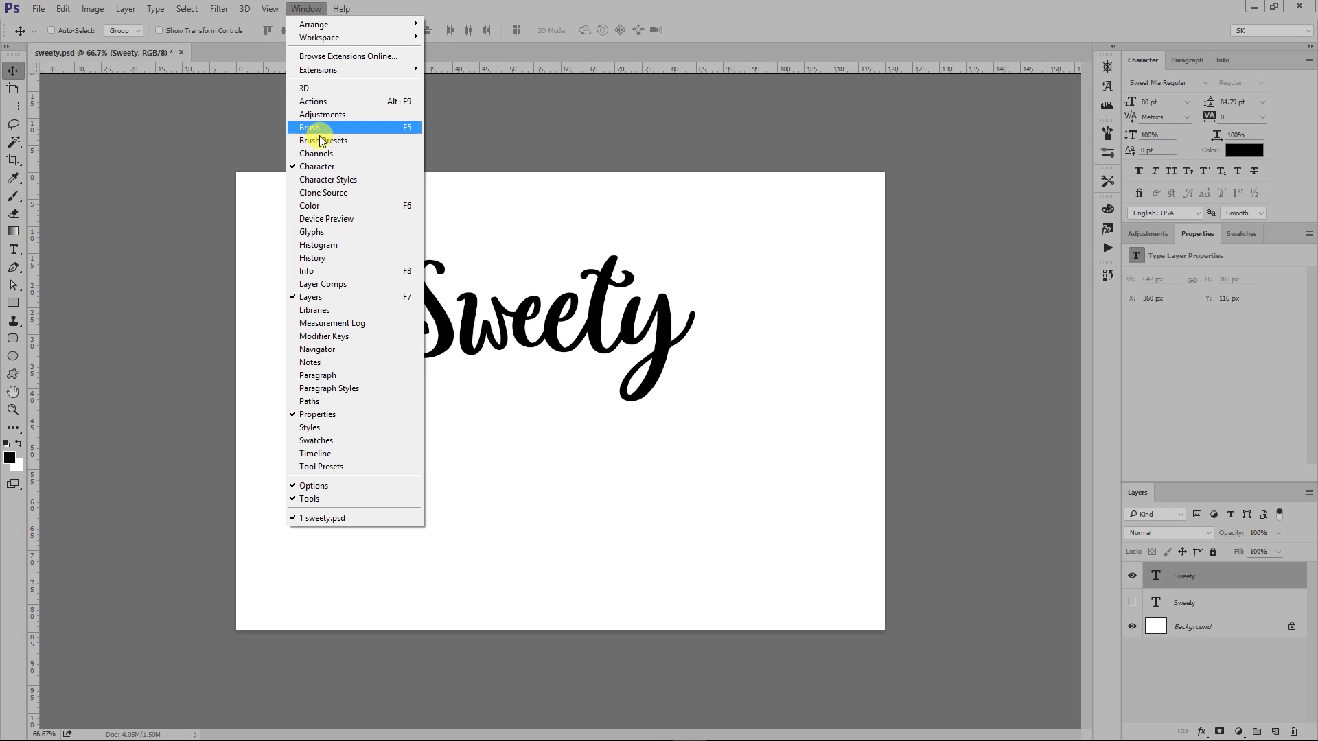
left_click(340, 231)
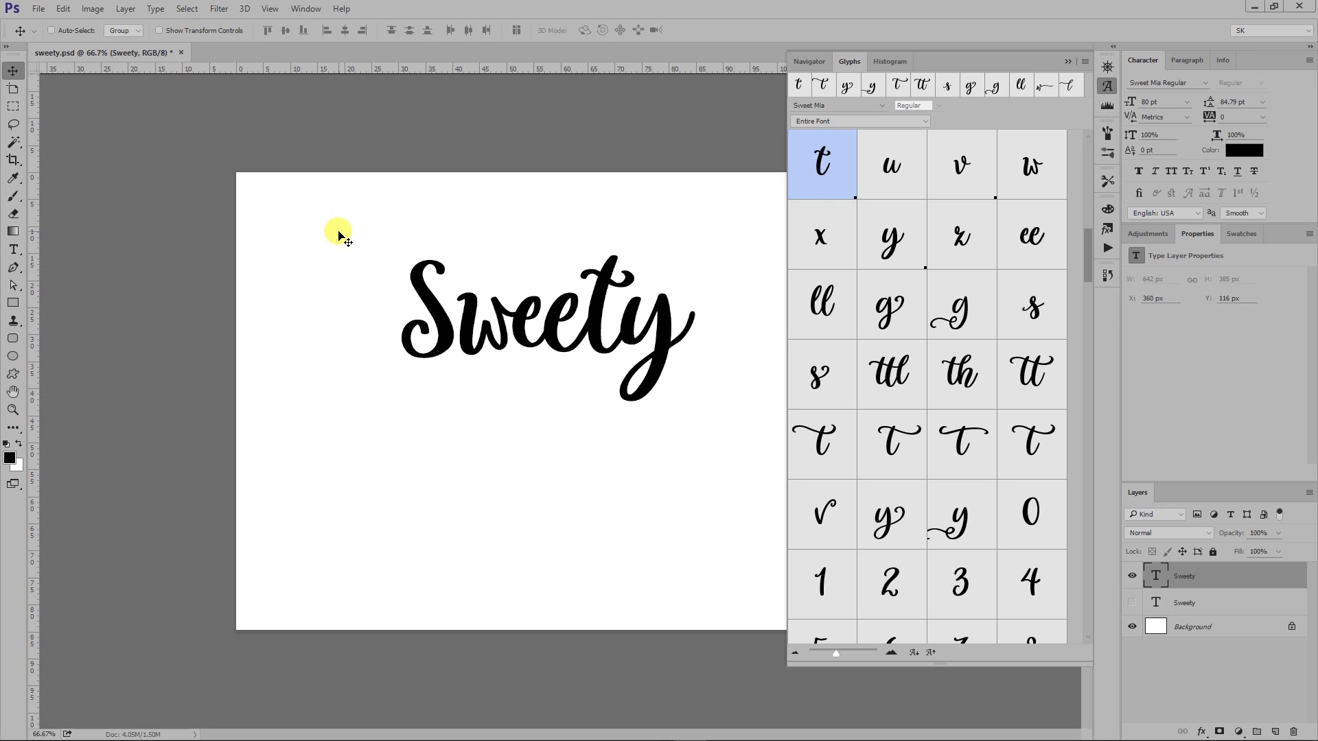
scroll(1024, 392, "down", 6)
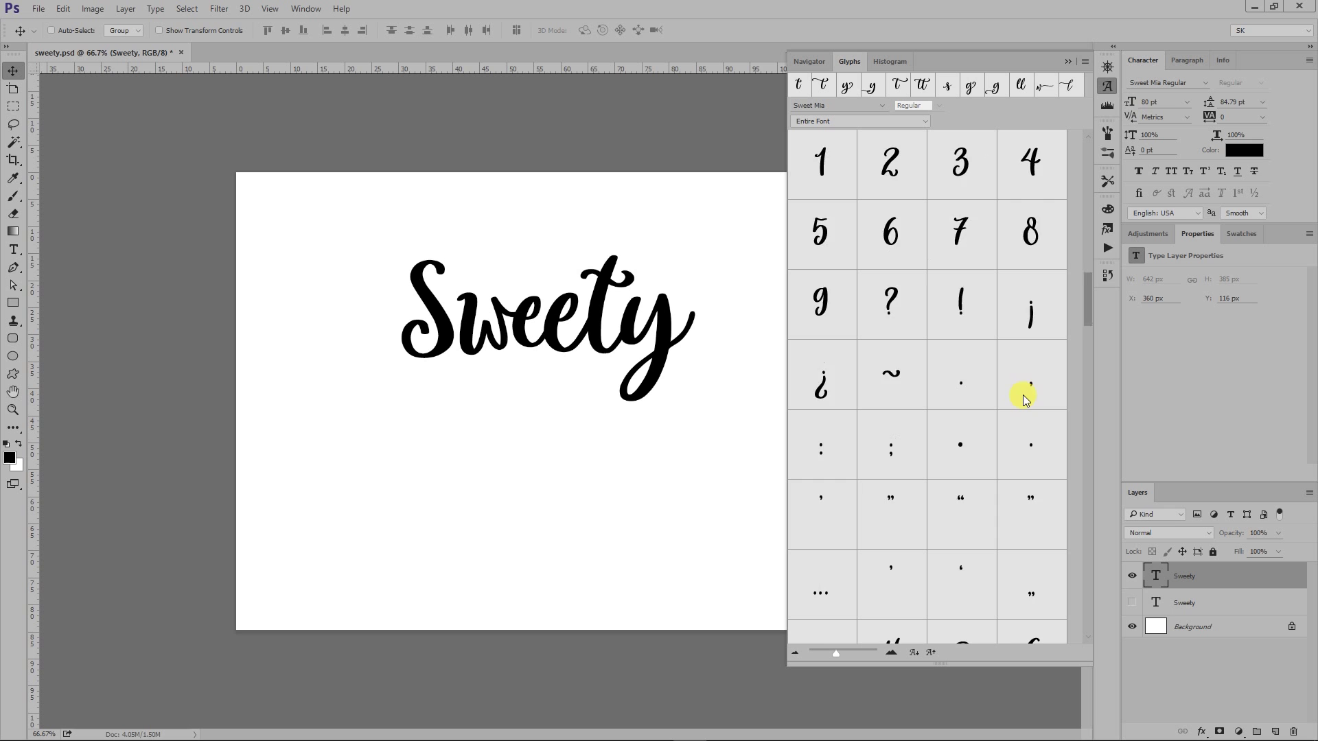
scroll(1024, 399, "down", 3)
scroll(1022, 392, "down", 5)
scroll(1023, 386, "down", 5)
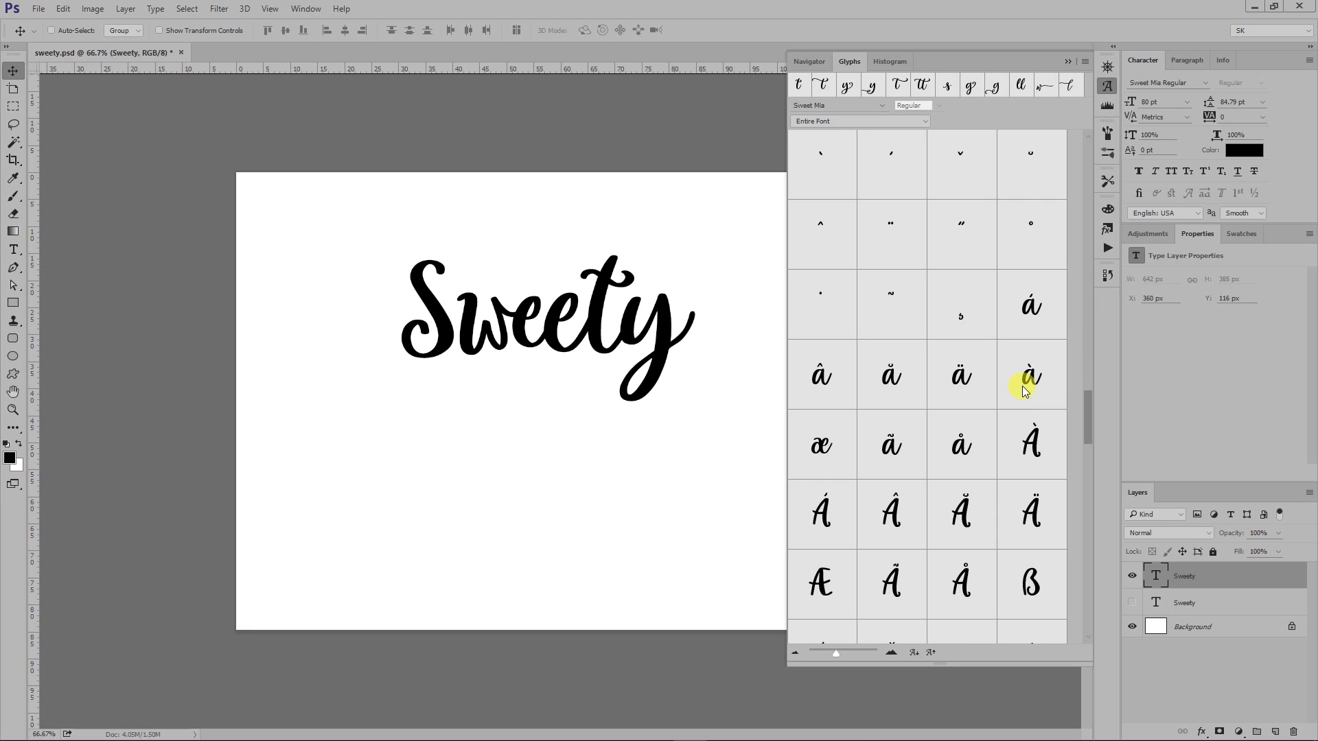
scroll(1022, 386, "down", 2)
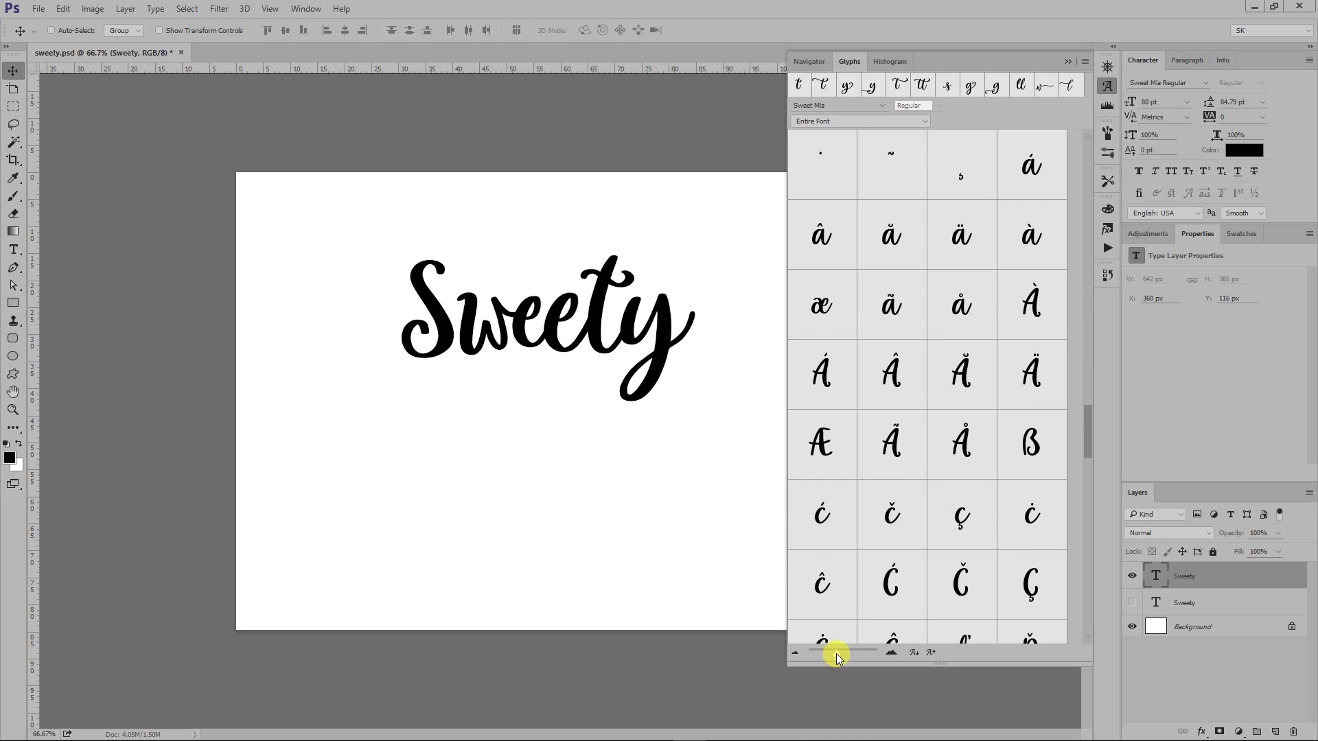
left_click_drag(836, 654, 834, 654)
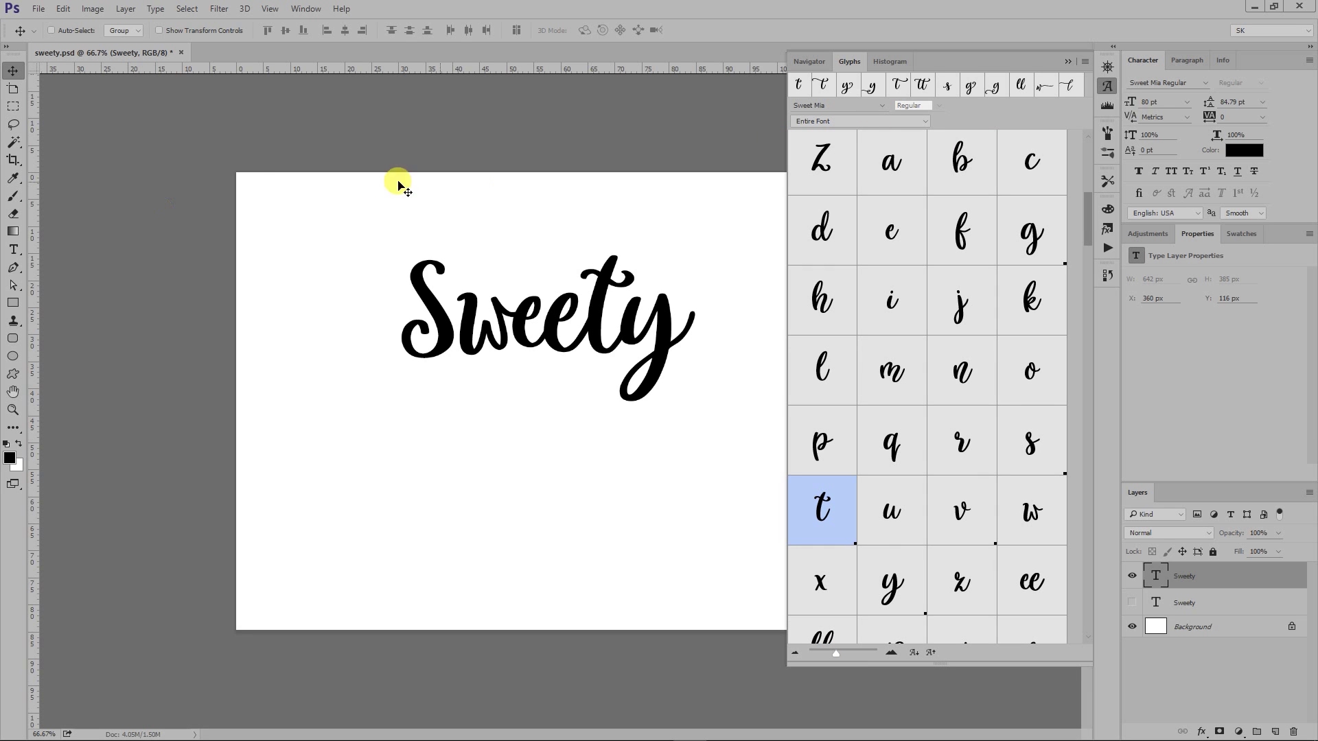
- Replace the t in Sweety with a swash alternate from Alternates For Selection
left_click(15, 250)
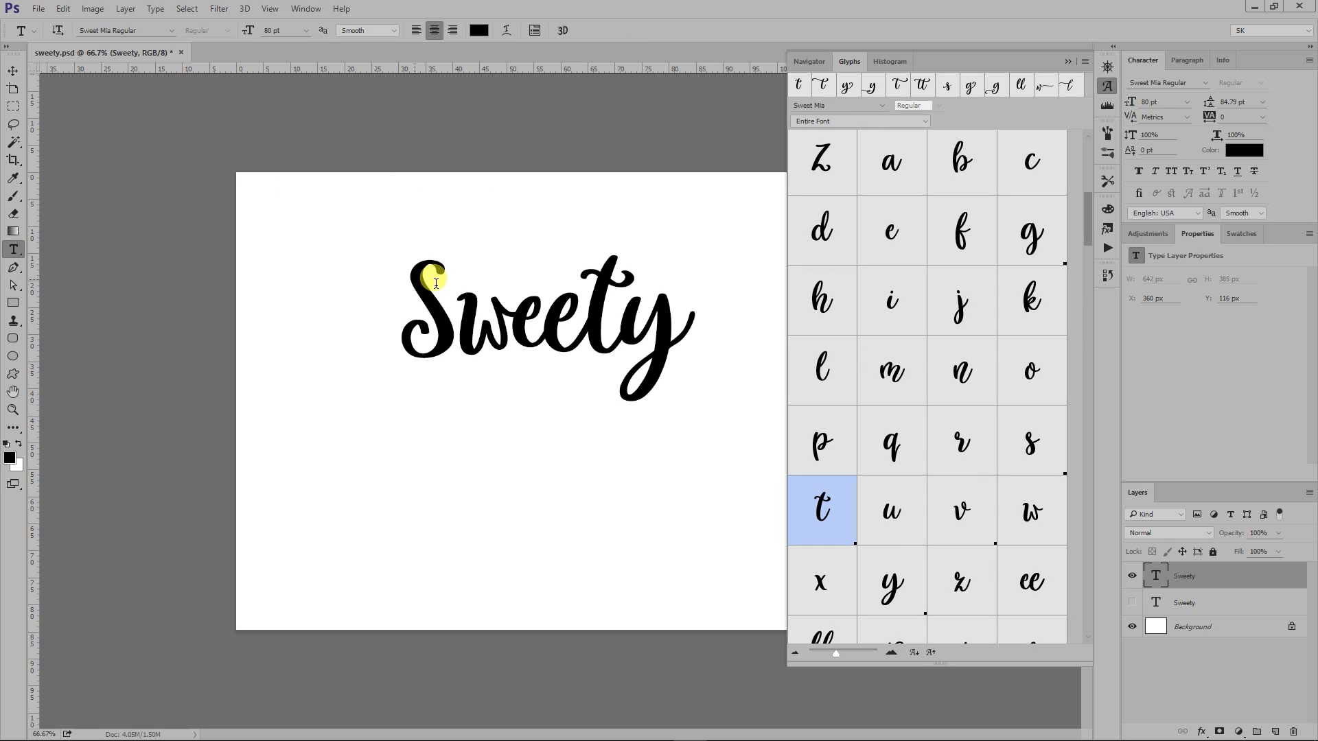
double_click(603, 299)
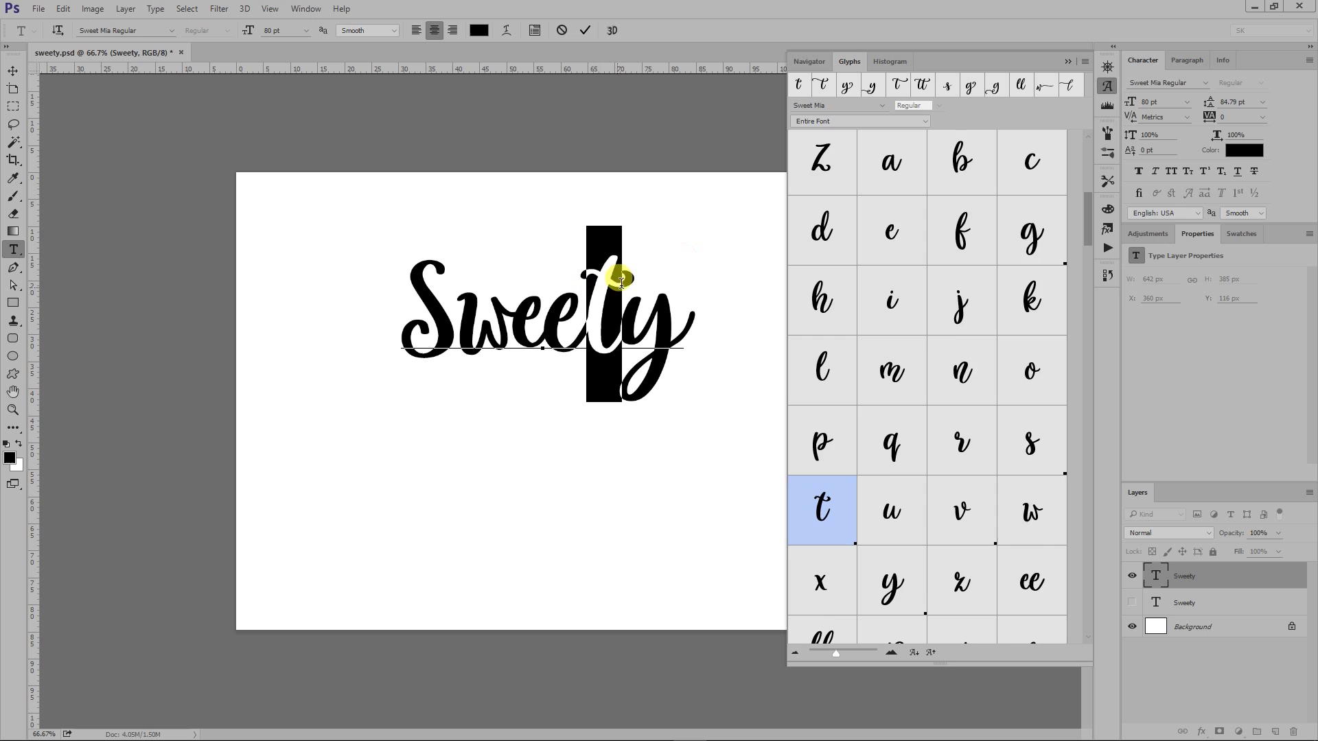
scroll(851, 399, "down", 2)
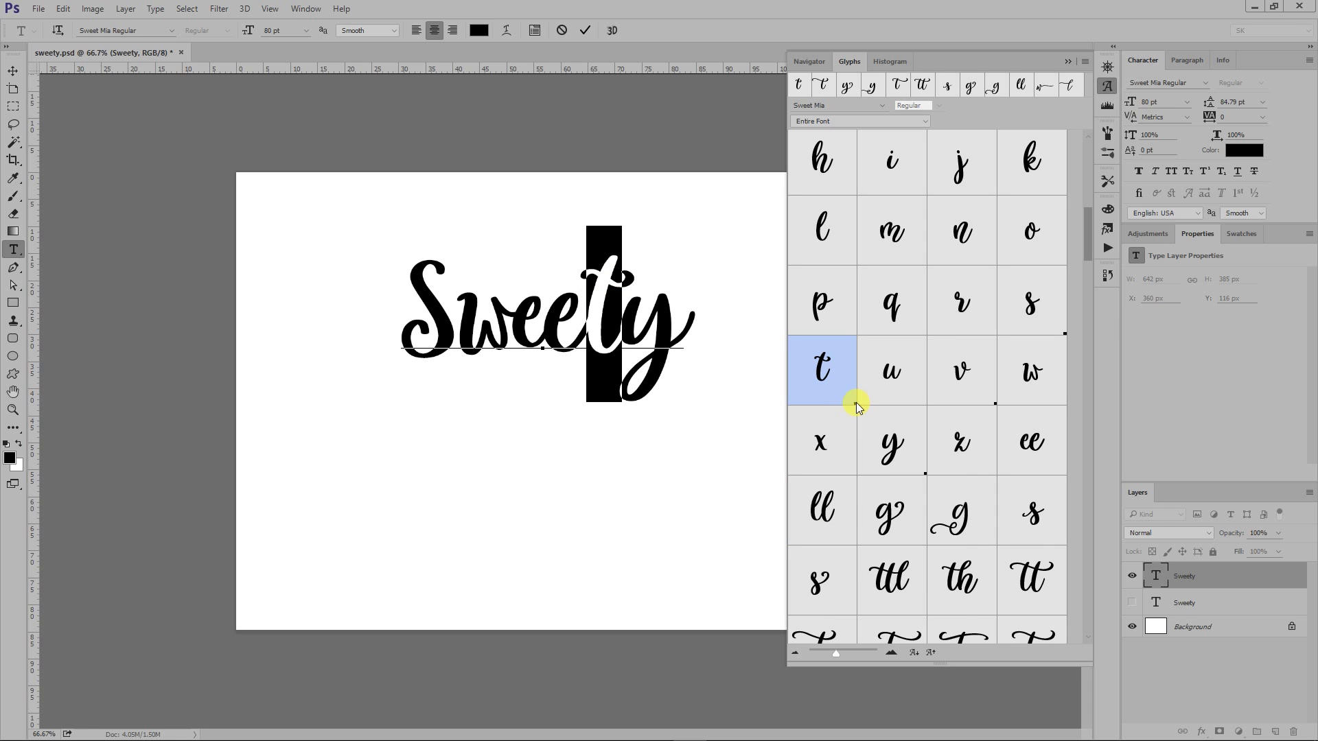
left_click_drag(856, 402, 933, 453)
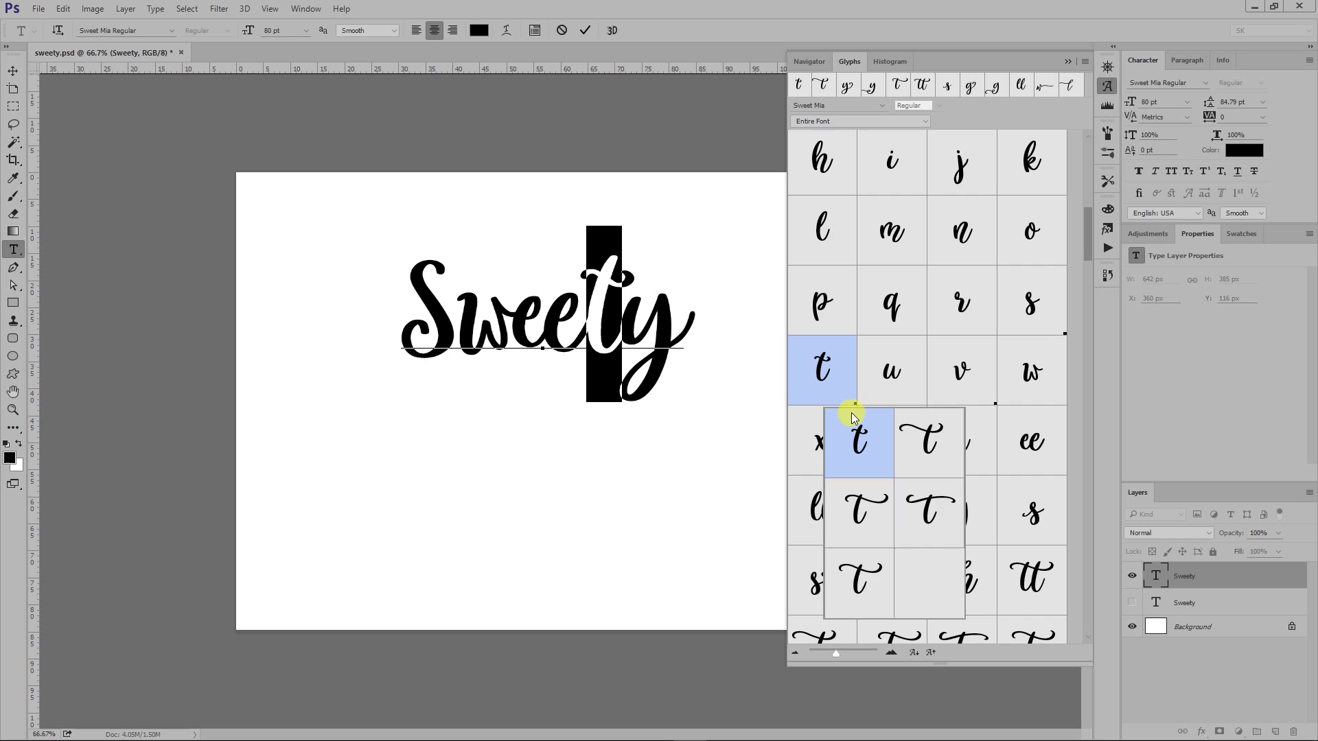
left_click(866, 122)
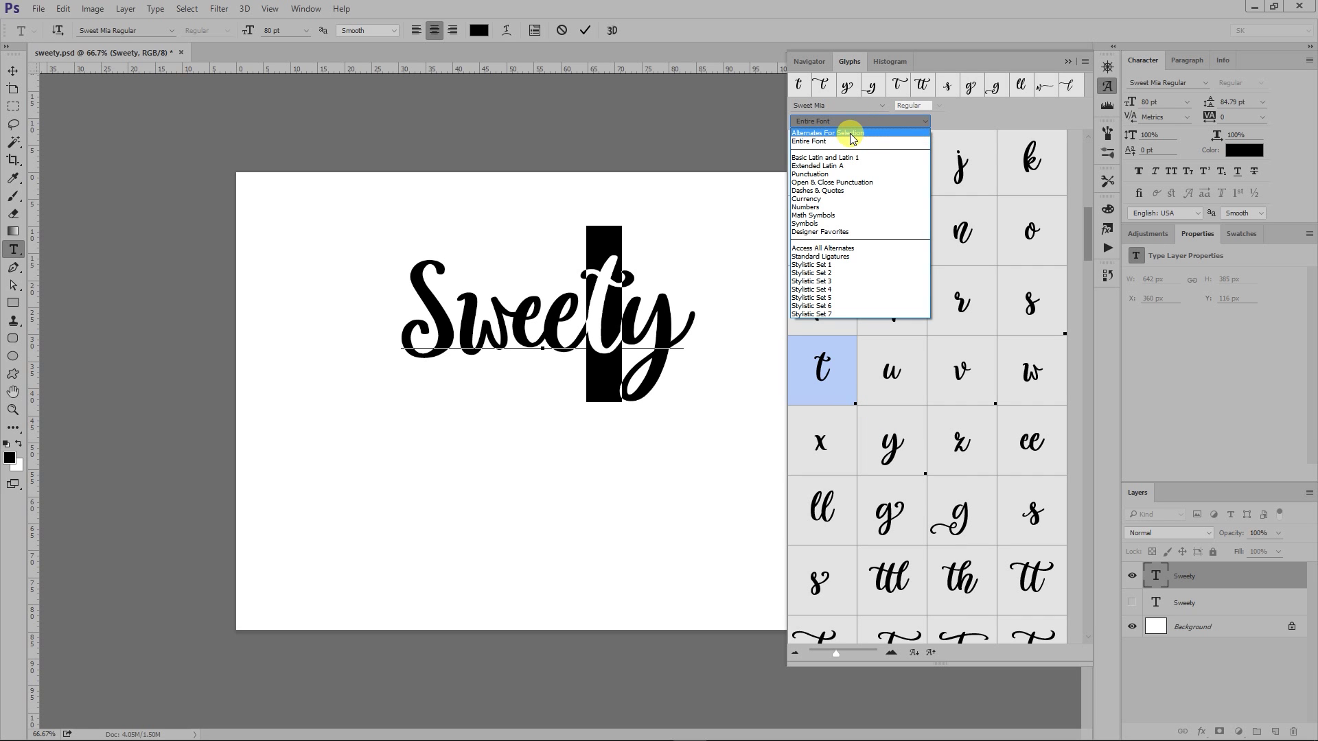
left_click(849, 133)
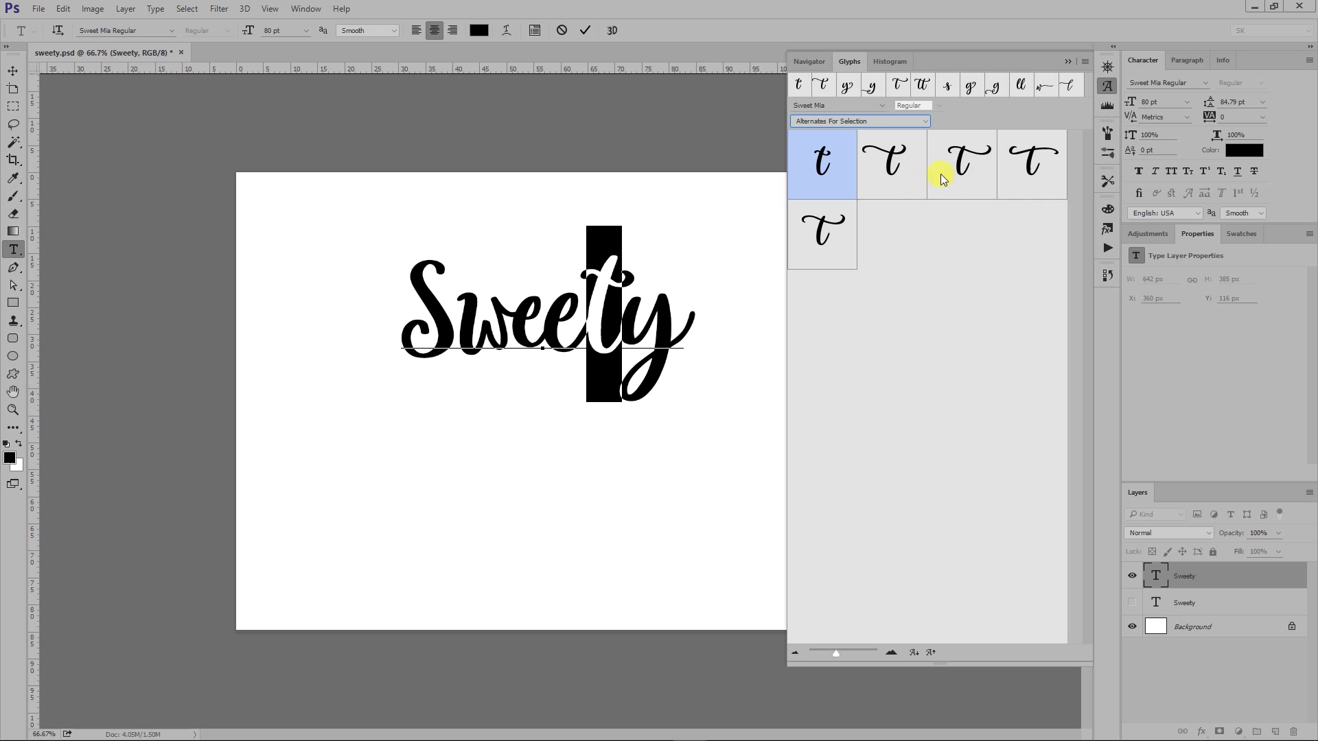
double_click(970, 172)
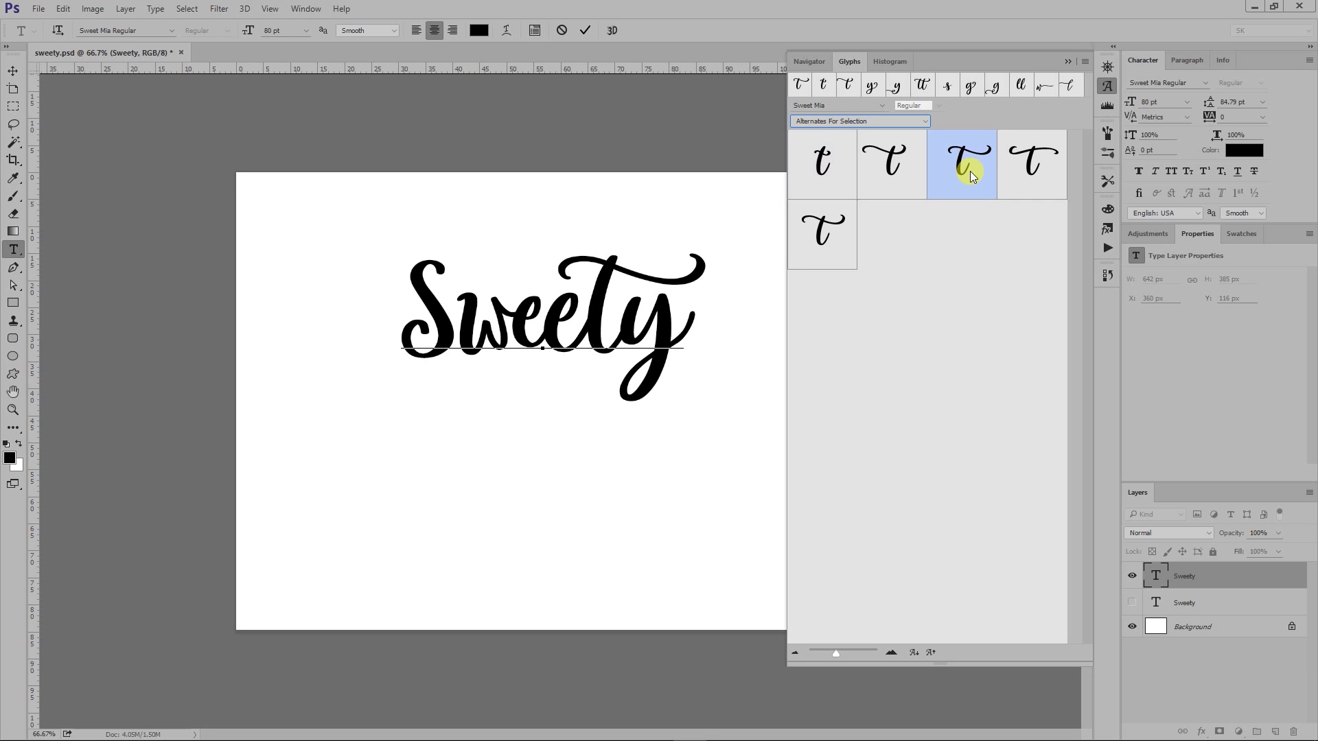
double_click(613, 314)
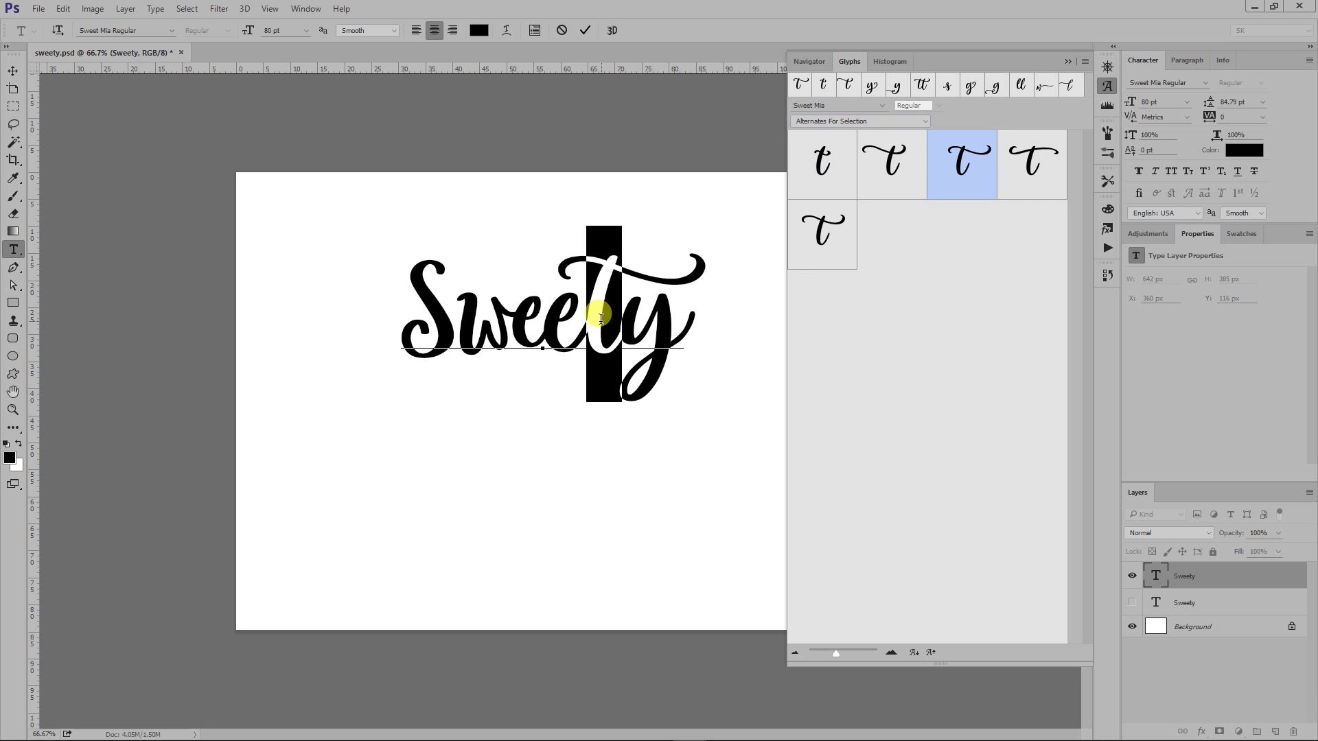
left_click(899, 176)
double_click(898, 176)
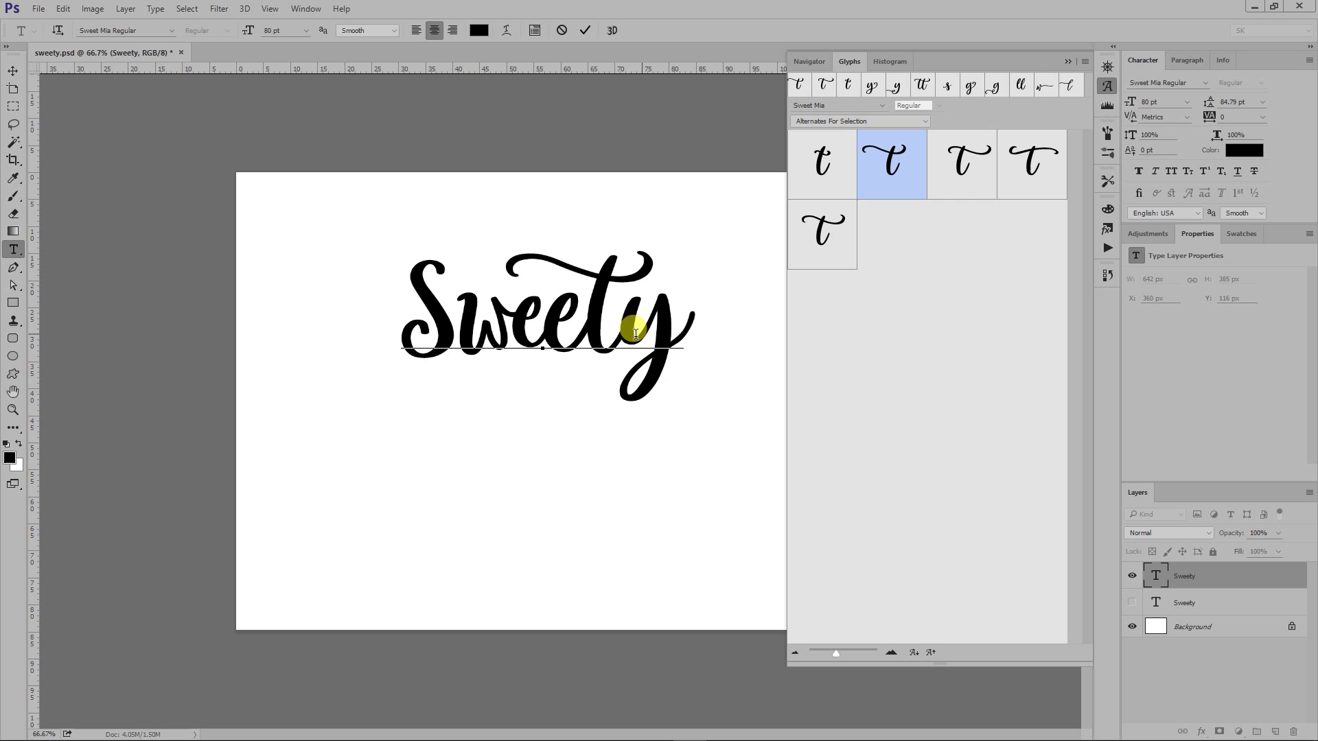
- Swap the y in Sweety for a curled-tail alternate glyph
double_click(667, 324)
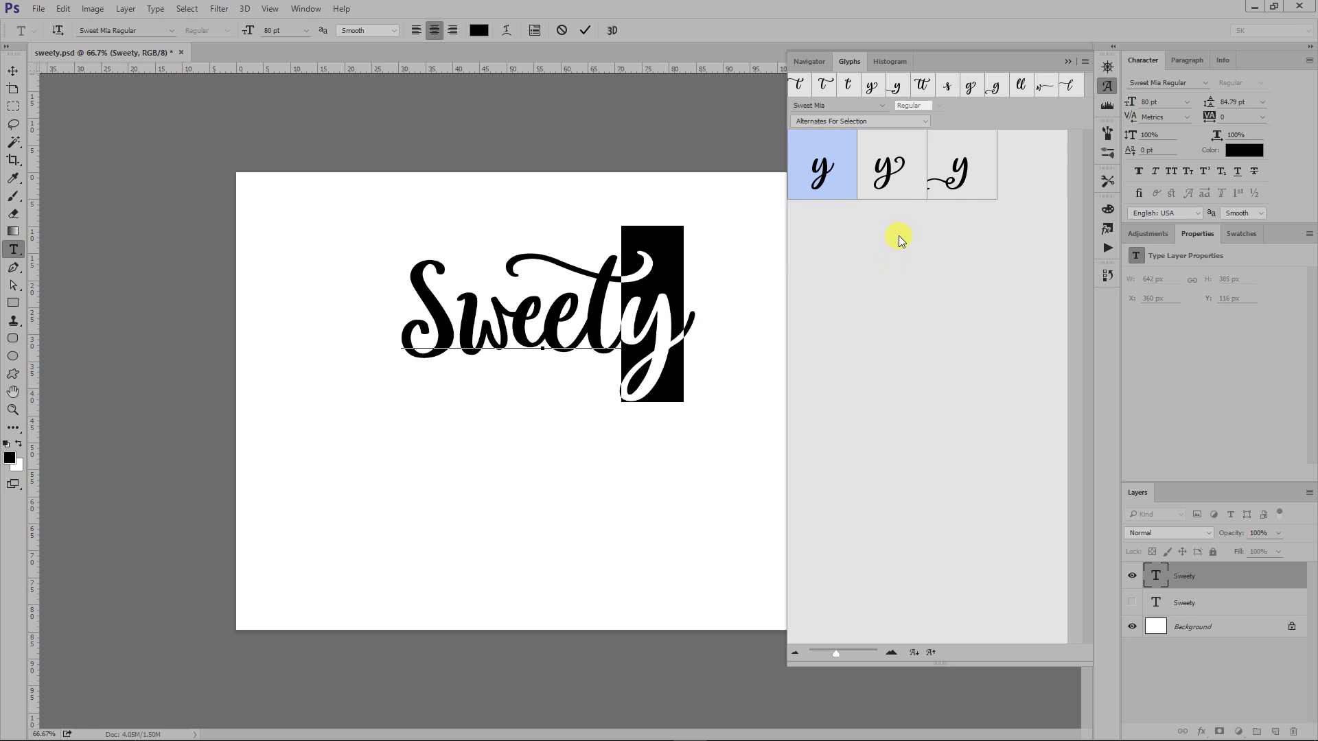
left_click(959, 171)
double_click(960, 169)
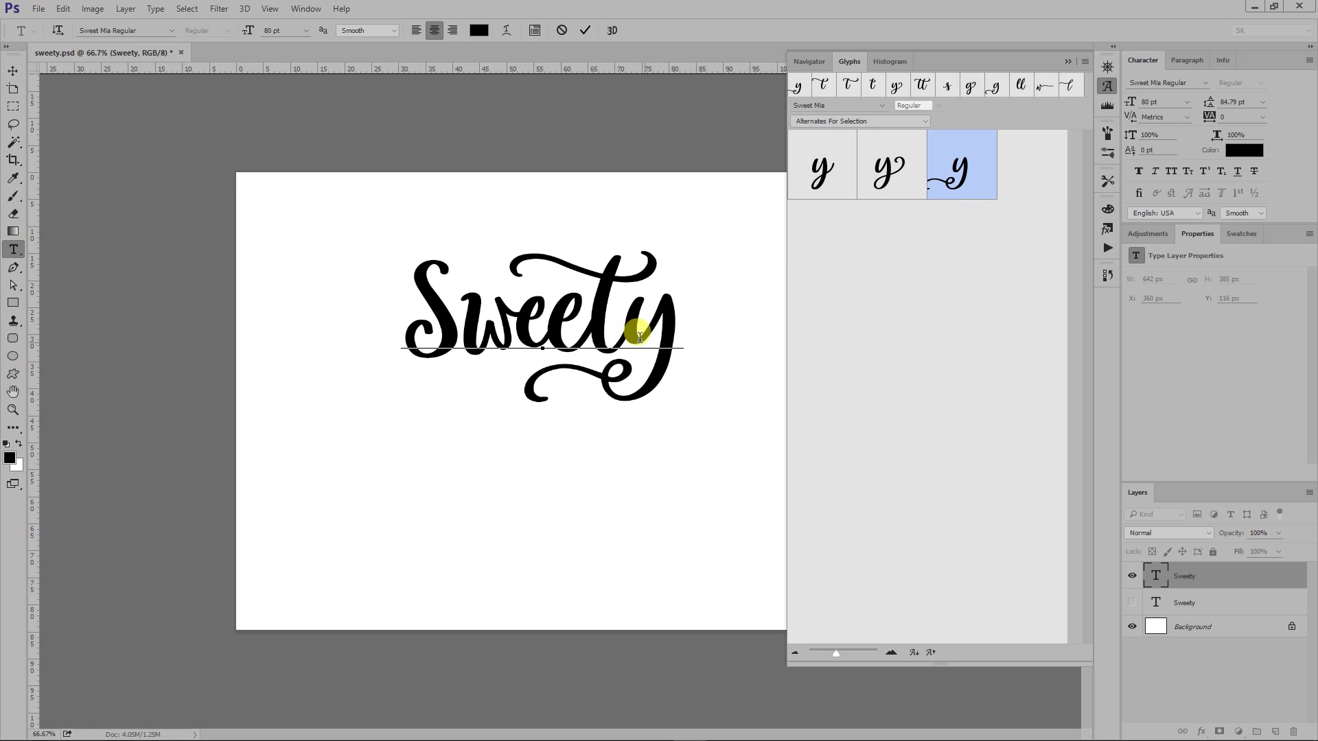
double_click(660, 324)
double_click(881, 178)
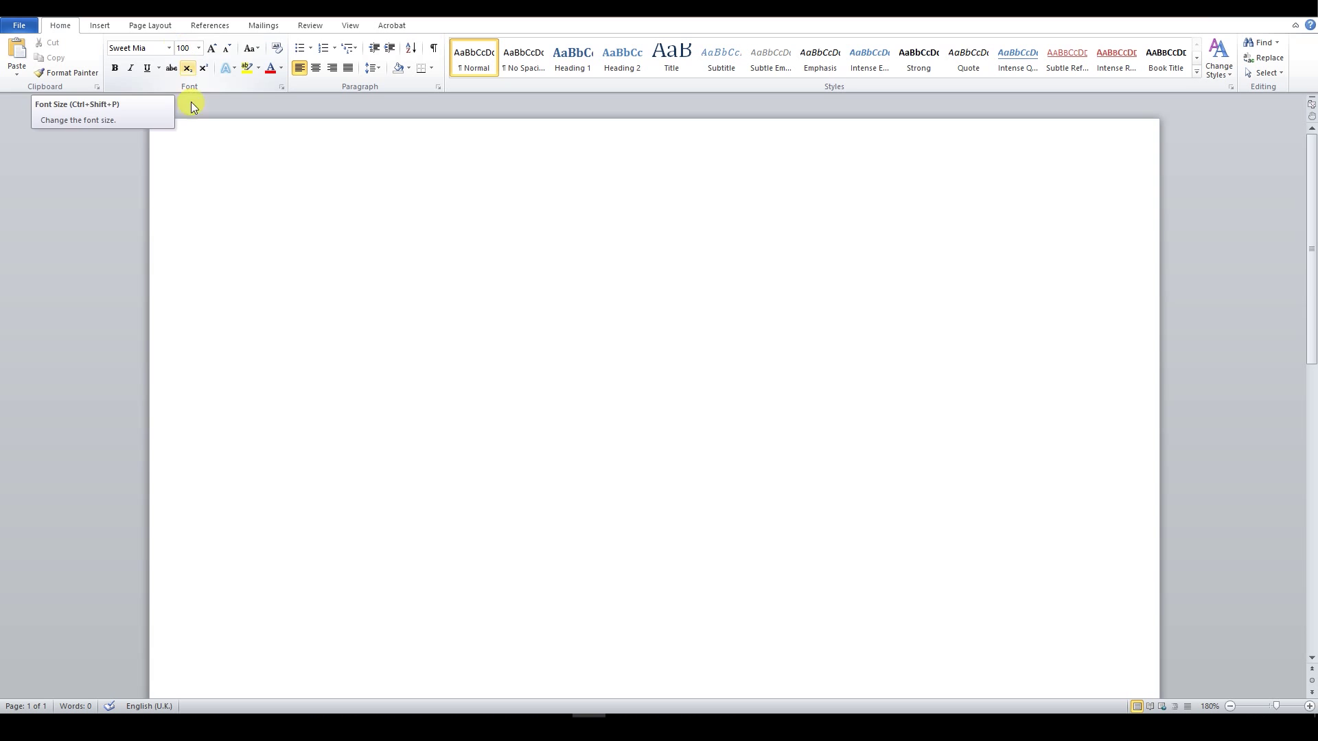
type("Sw")
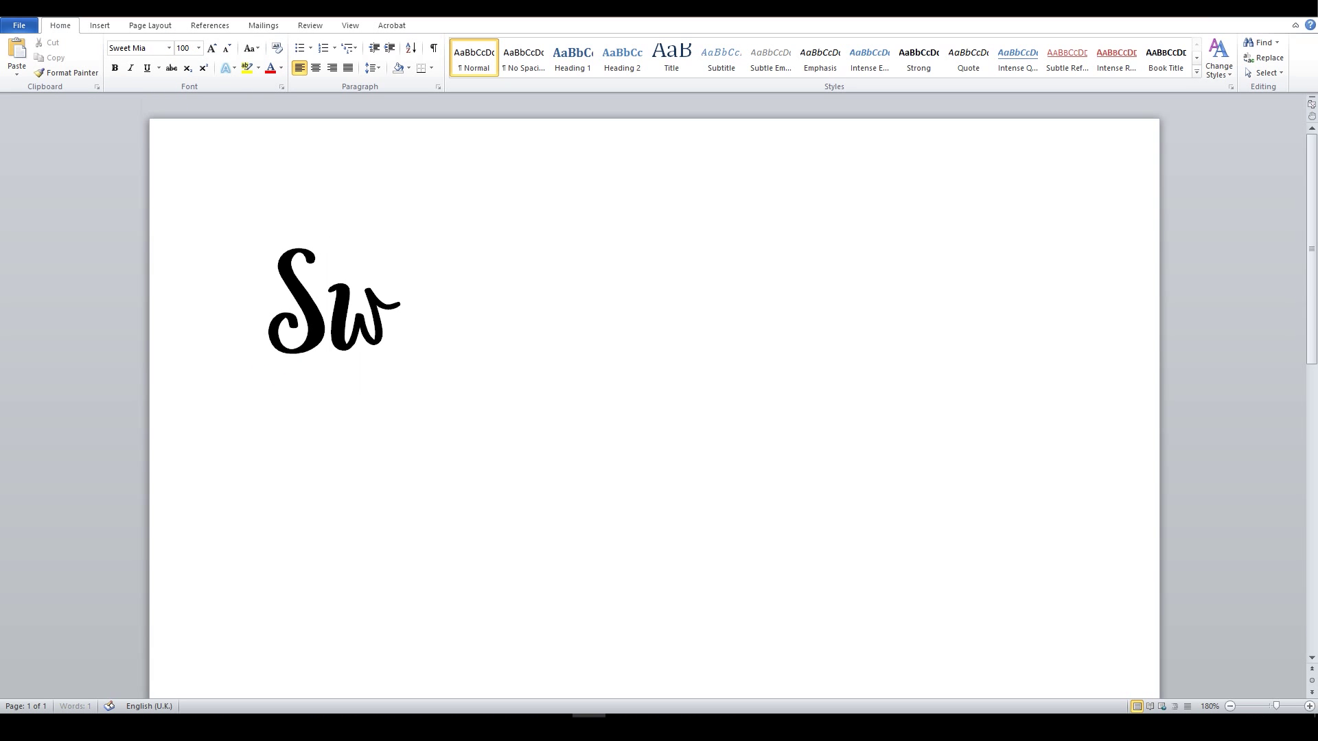
type("eety")
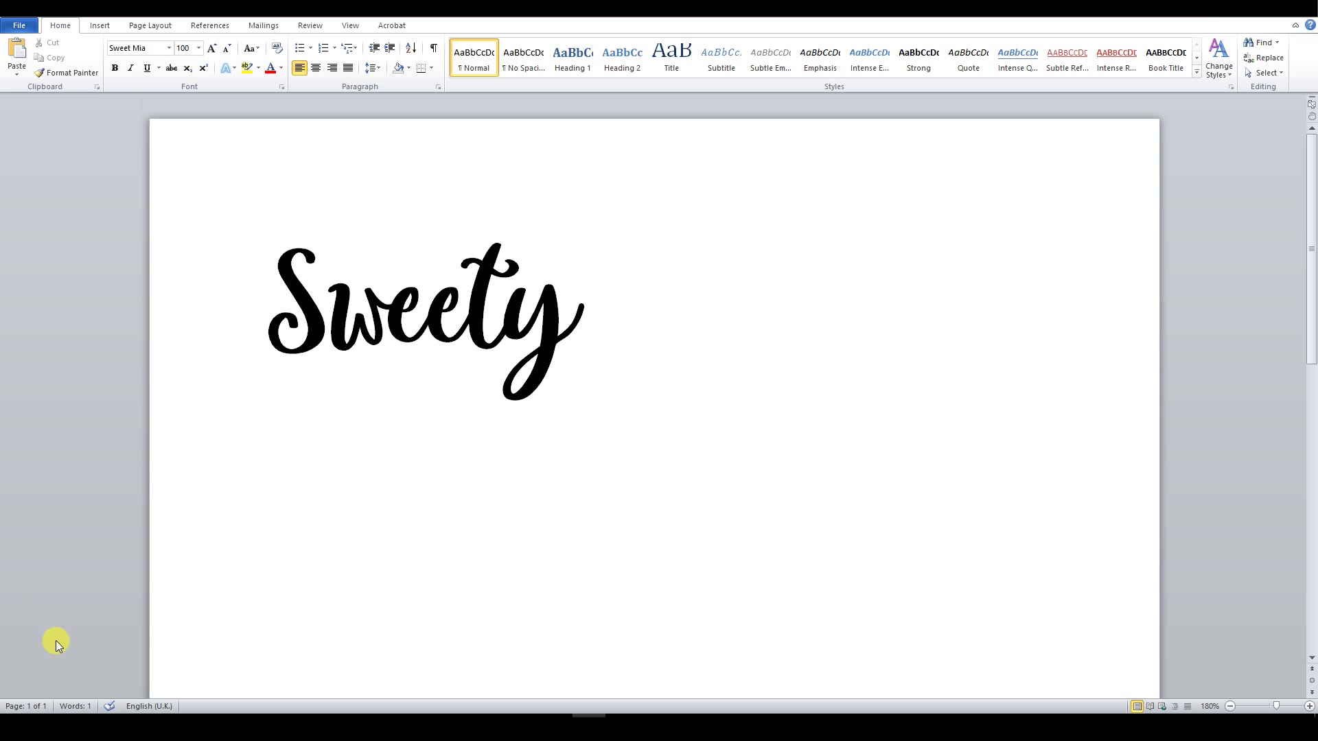
- Launch Character Map, move it off the word, and choose the Sweet Mia font
left_click(54, 728)
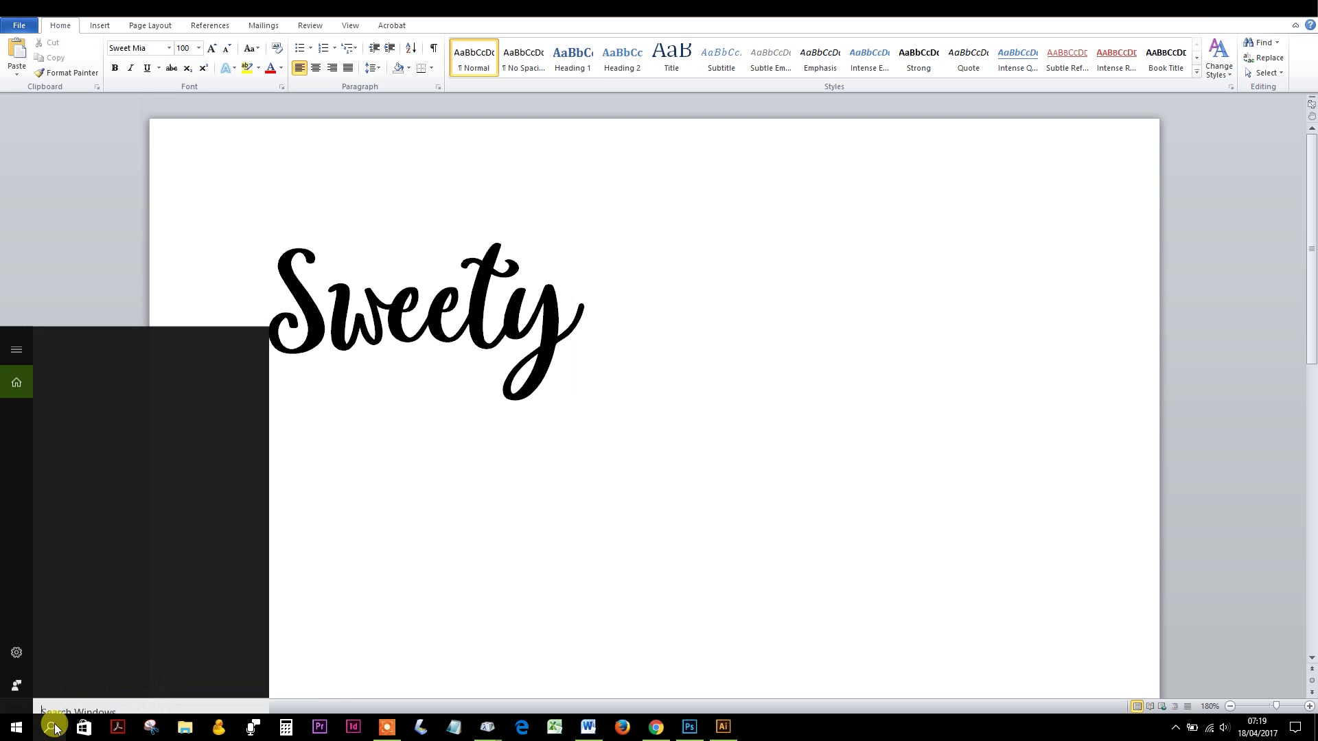
type("cha")
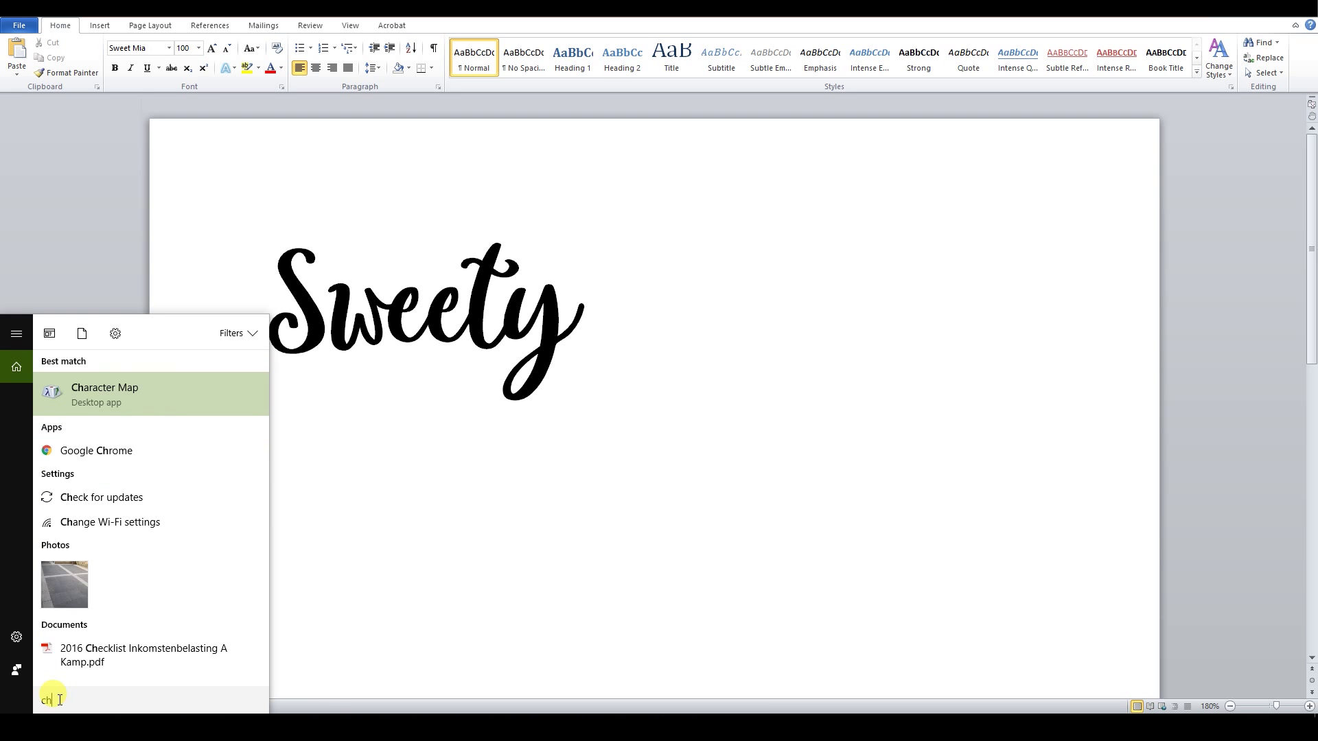
left_click(103, 393)
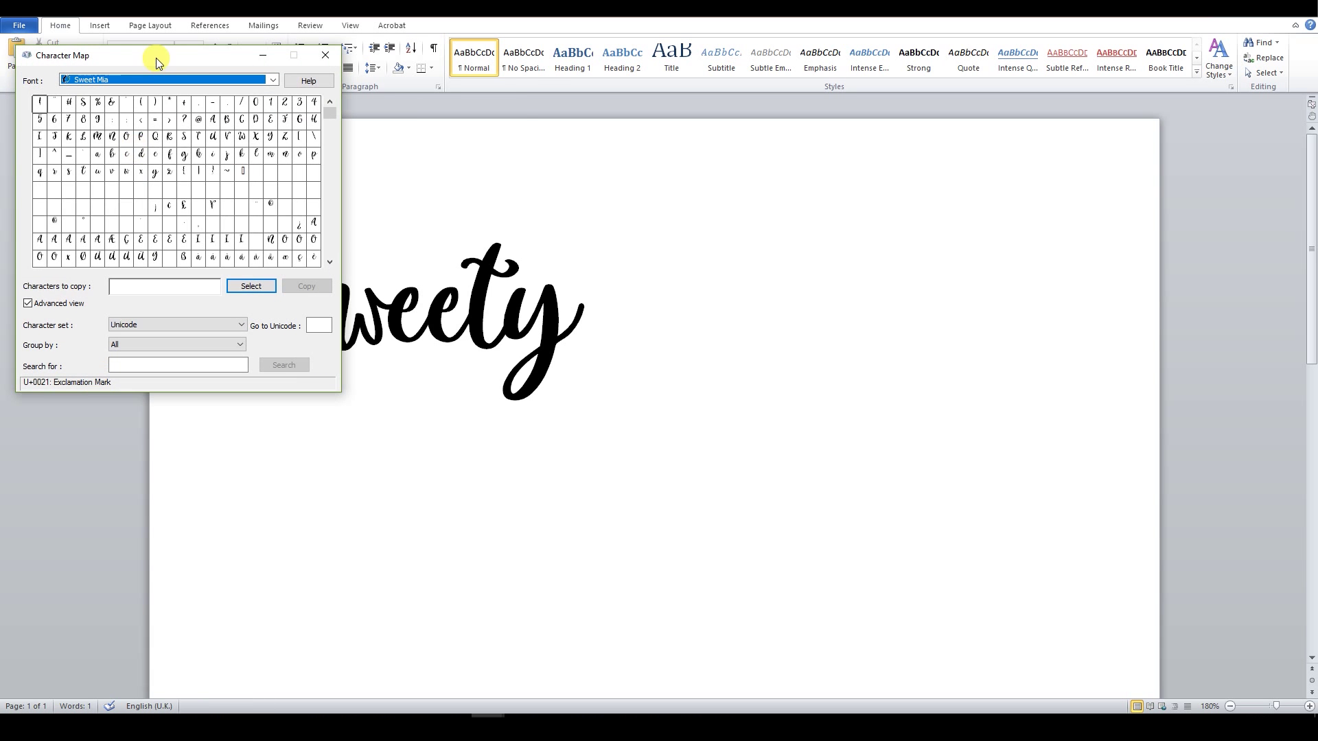
left_click_drag(154, 54, 909, 194)
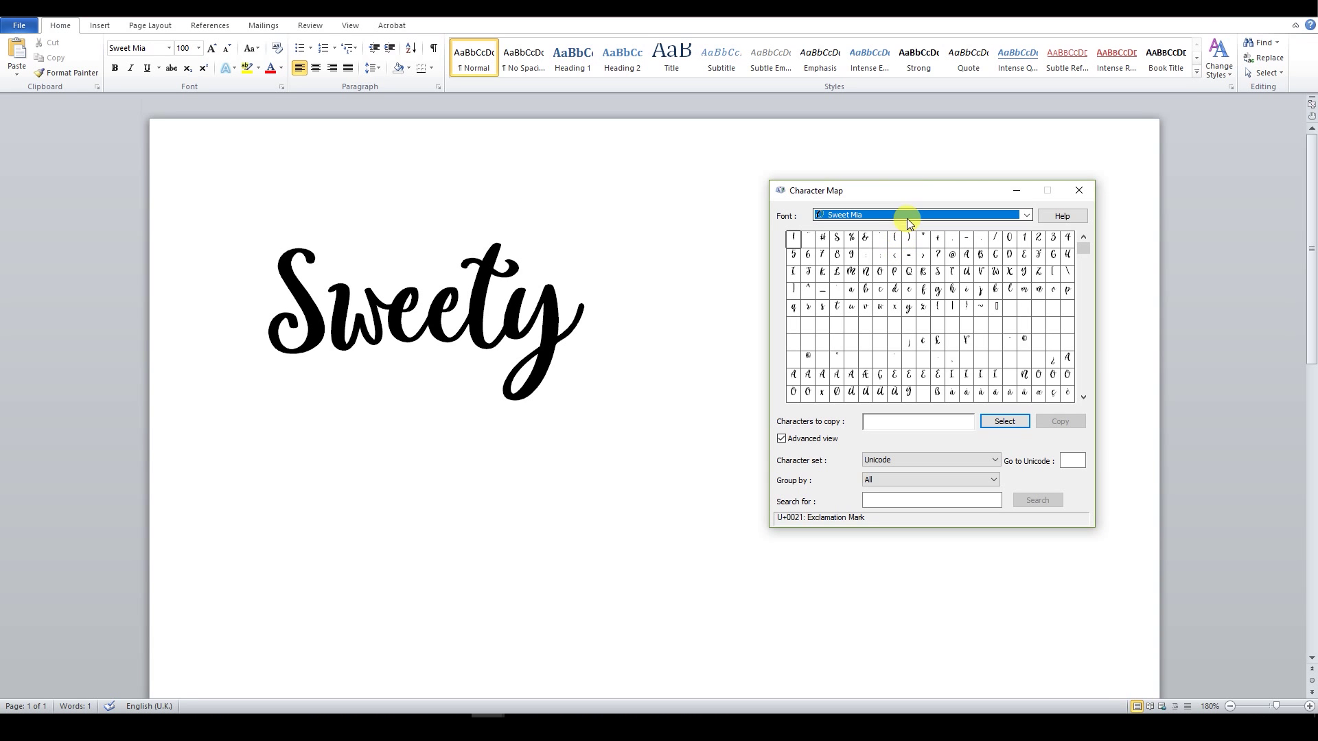
left_click(907, 216)
left_click(904, 226)
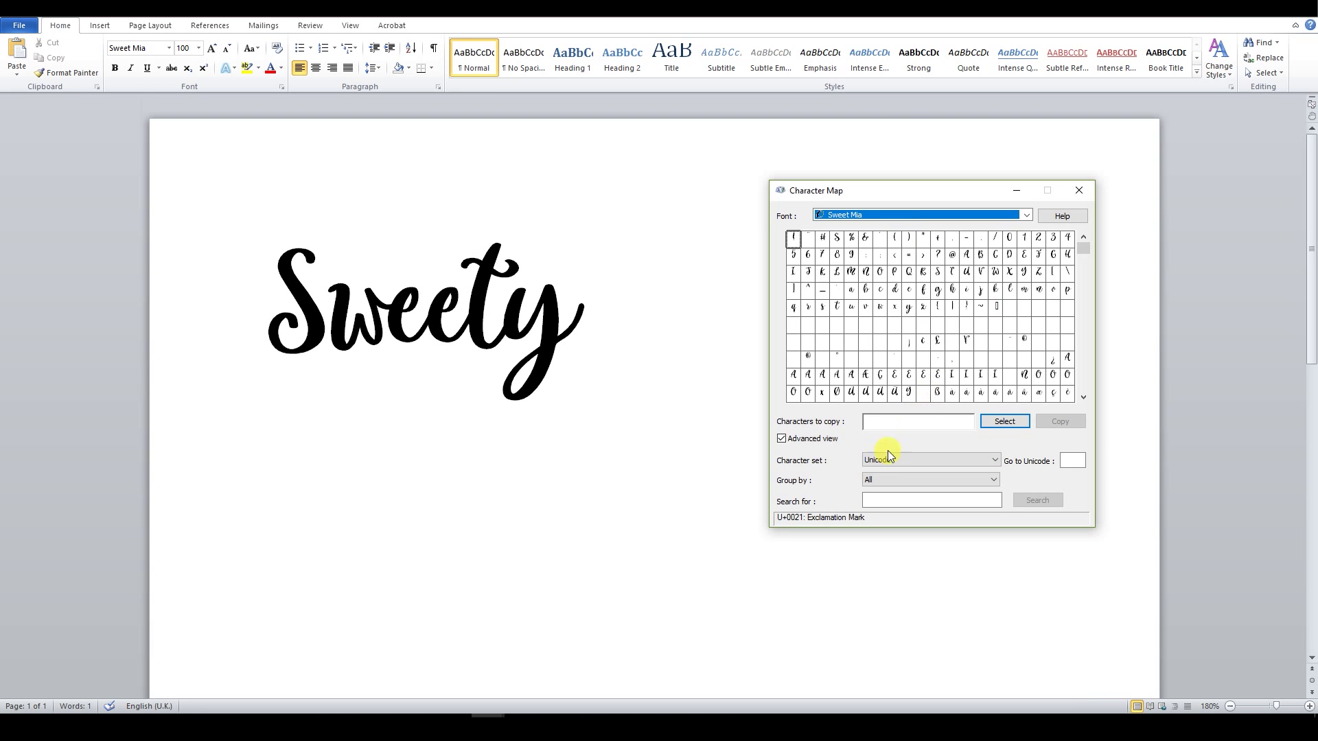
- Enable Advanced view, group by Unicode Subrange, and show Private Use Characters
left_click(781, 437)
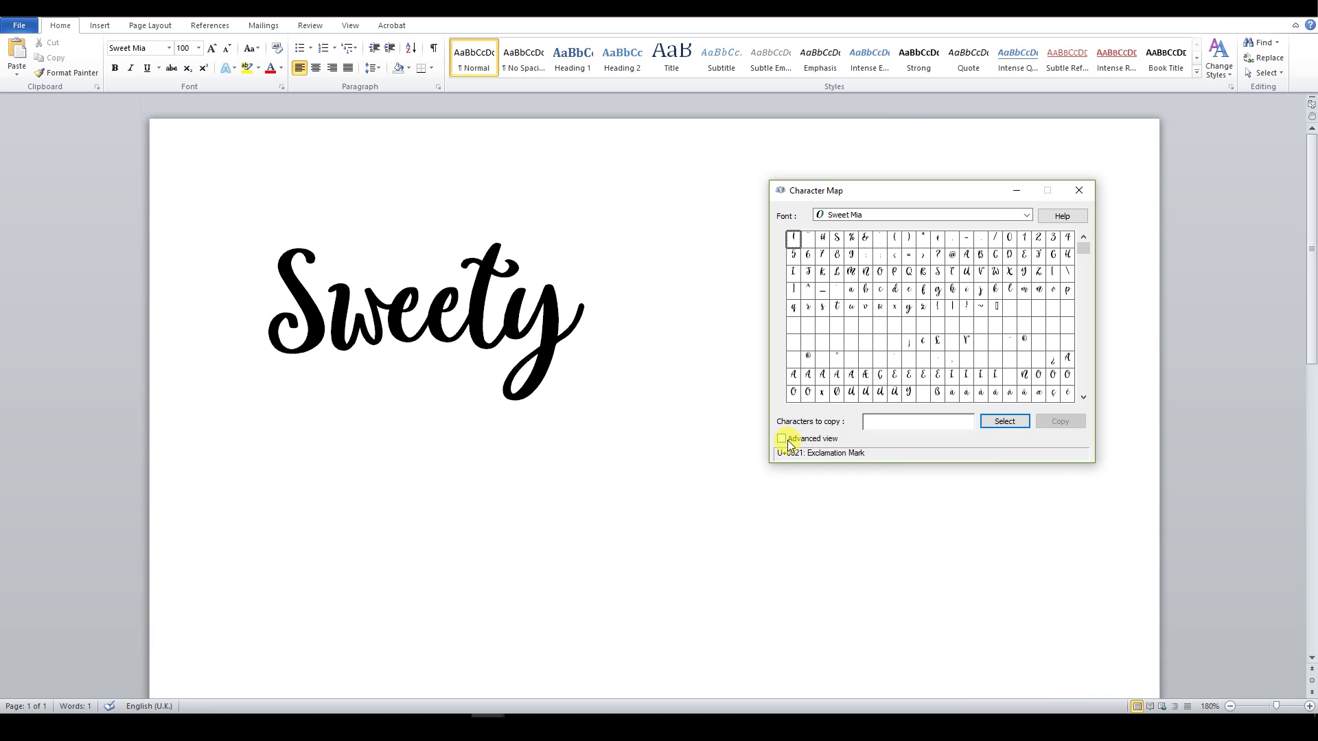
left_click(874, 460)
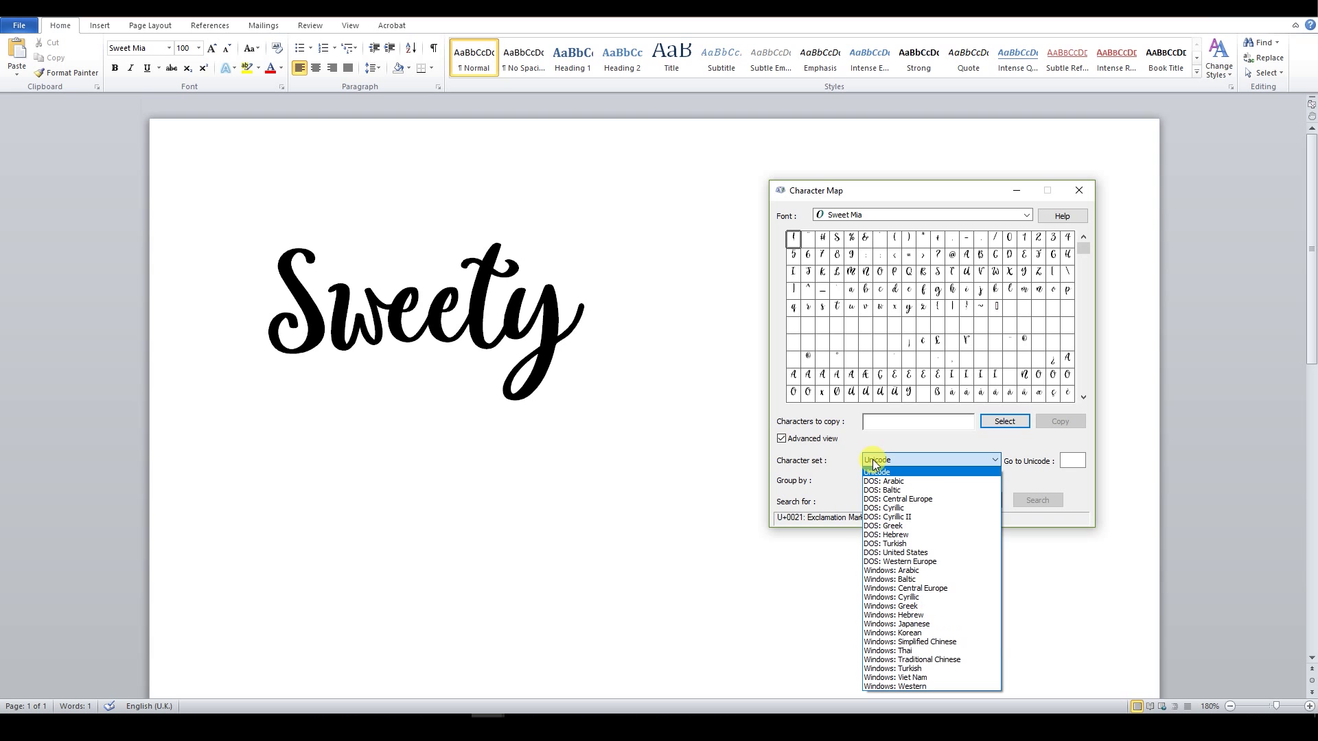
left_click(875, 471)
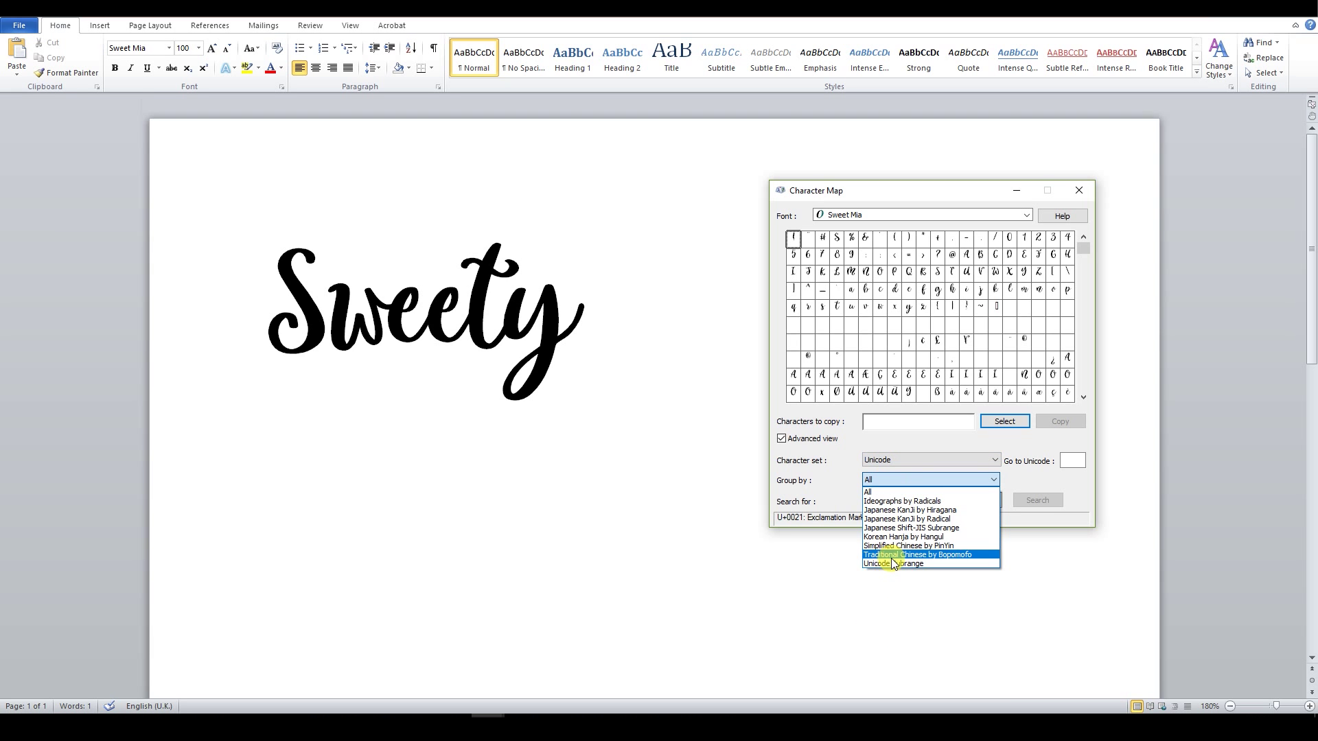
left_click(890, 562)
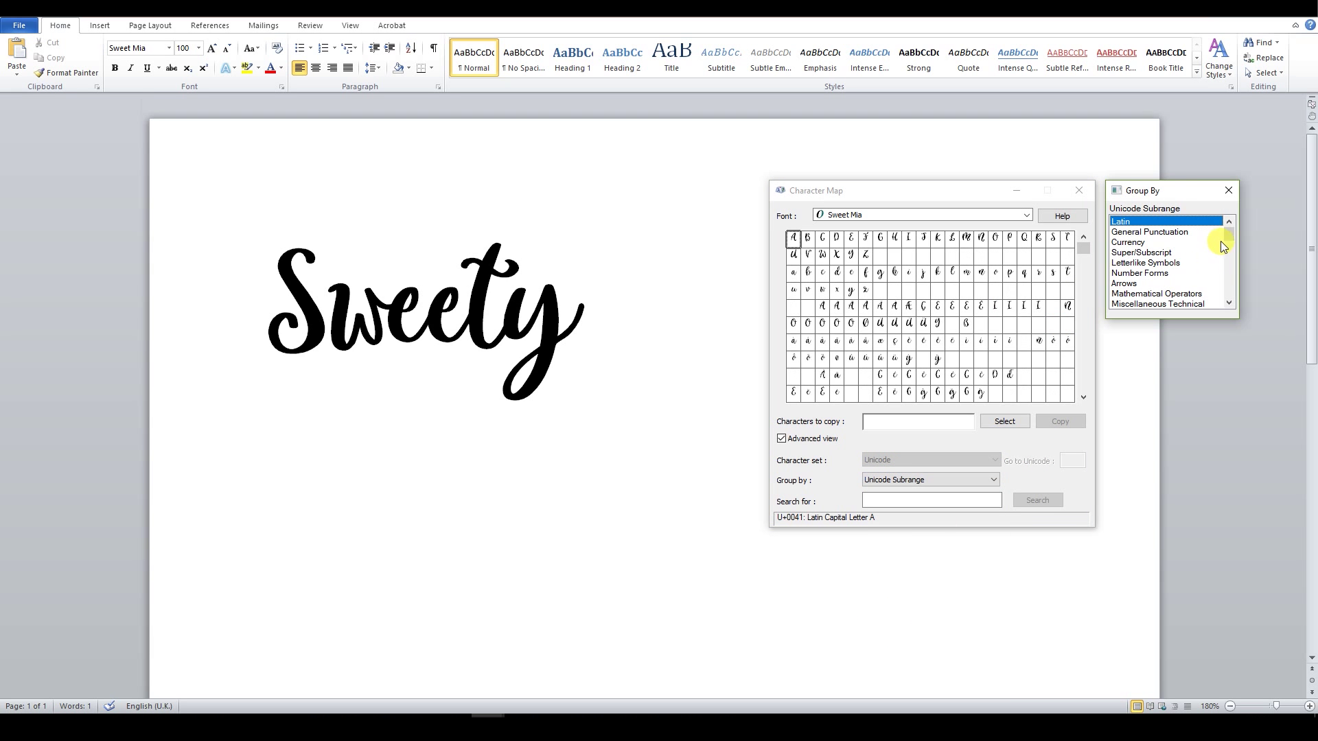
left_click_drag(1231, 244, 1231, 293)
left_click(1153, 304)
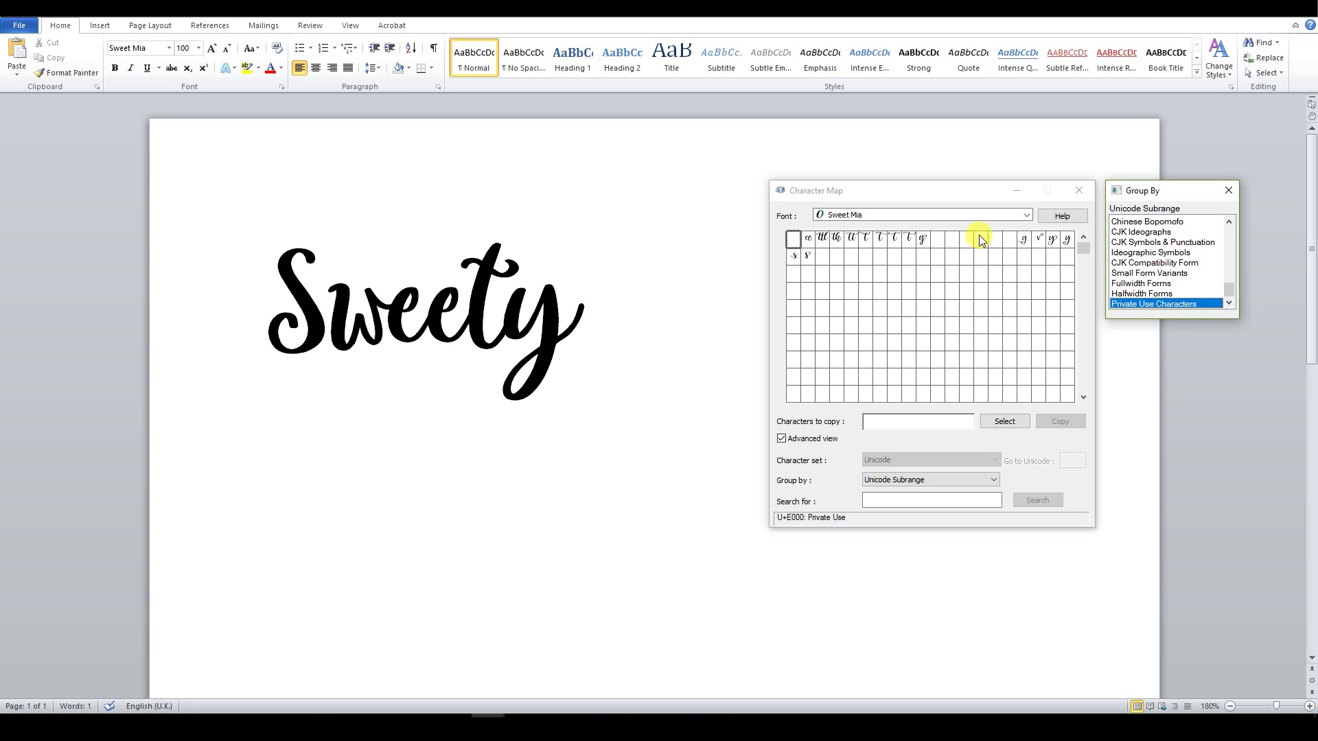
- Copy the swash alternate t glyph from Character Map
left_click(870, 241)
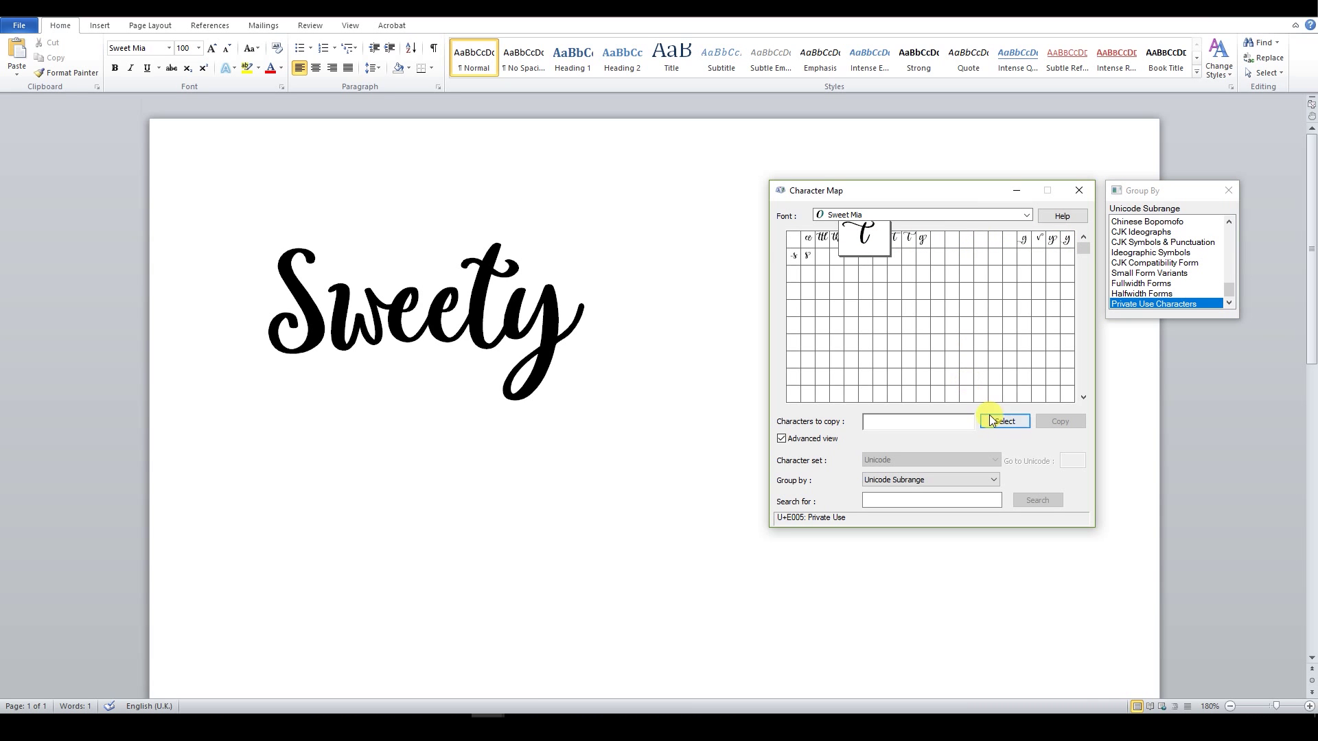
left_click(996, 423)
left_click(1060, 421)
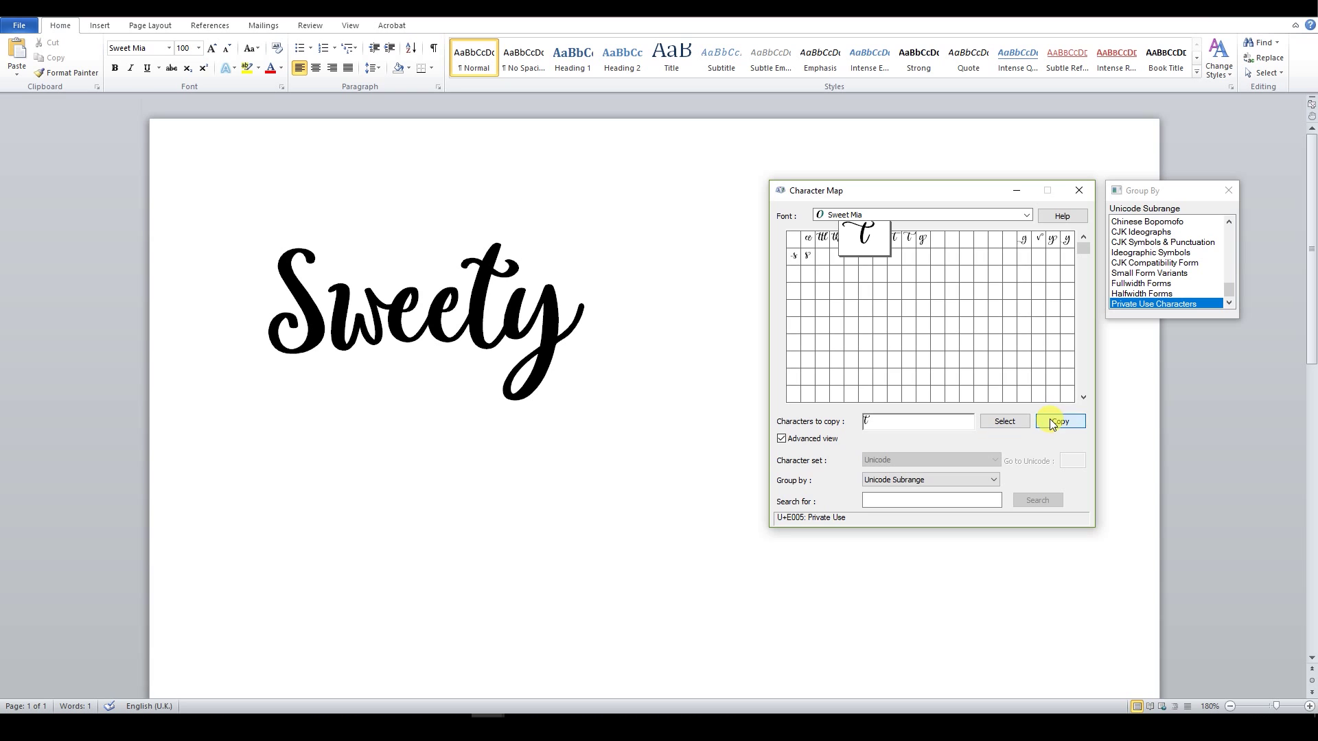
- Replace 'ty' in Word with the pasted swash t, sized to 100 pt
left_click(582, 345)
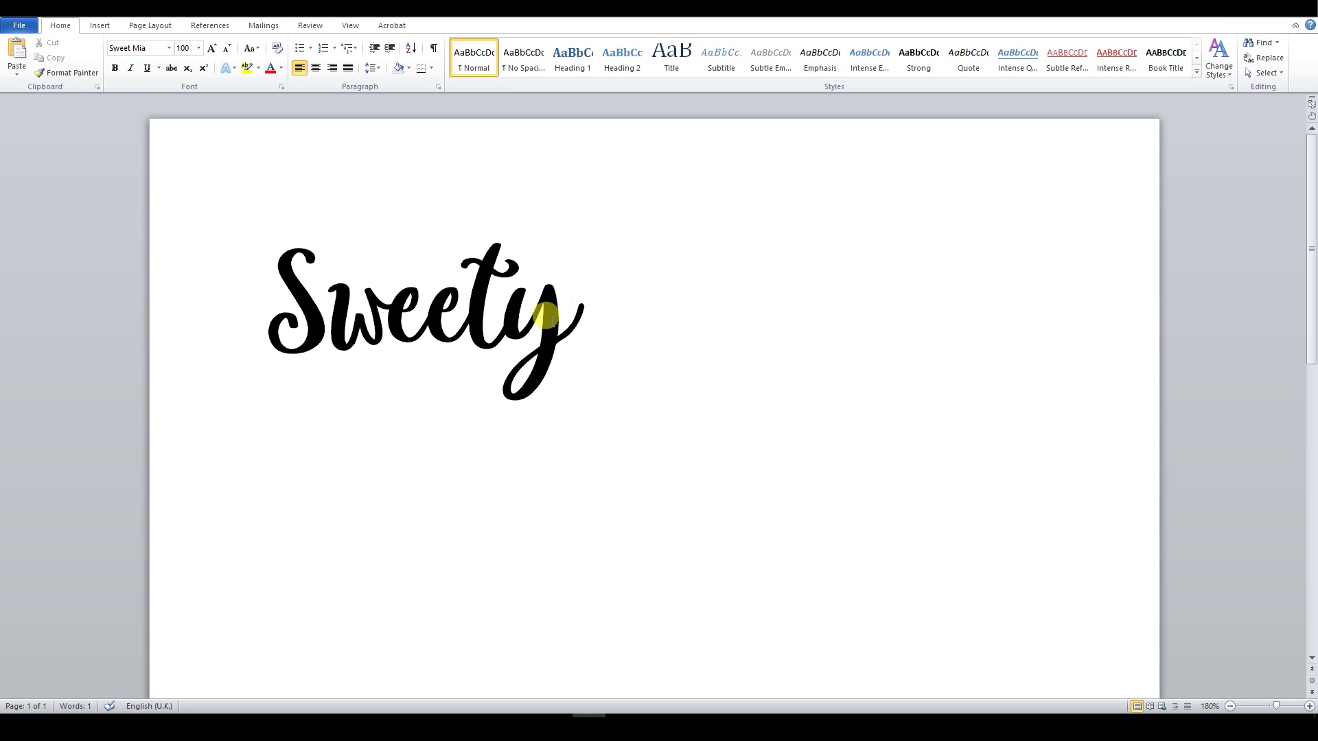
key("BackSpace")
key("BackSpace")
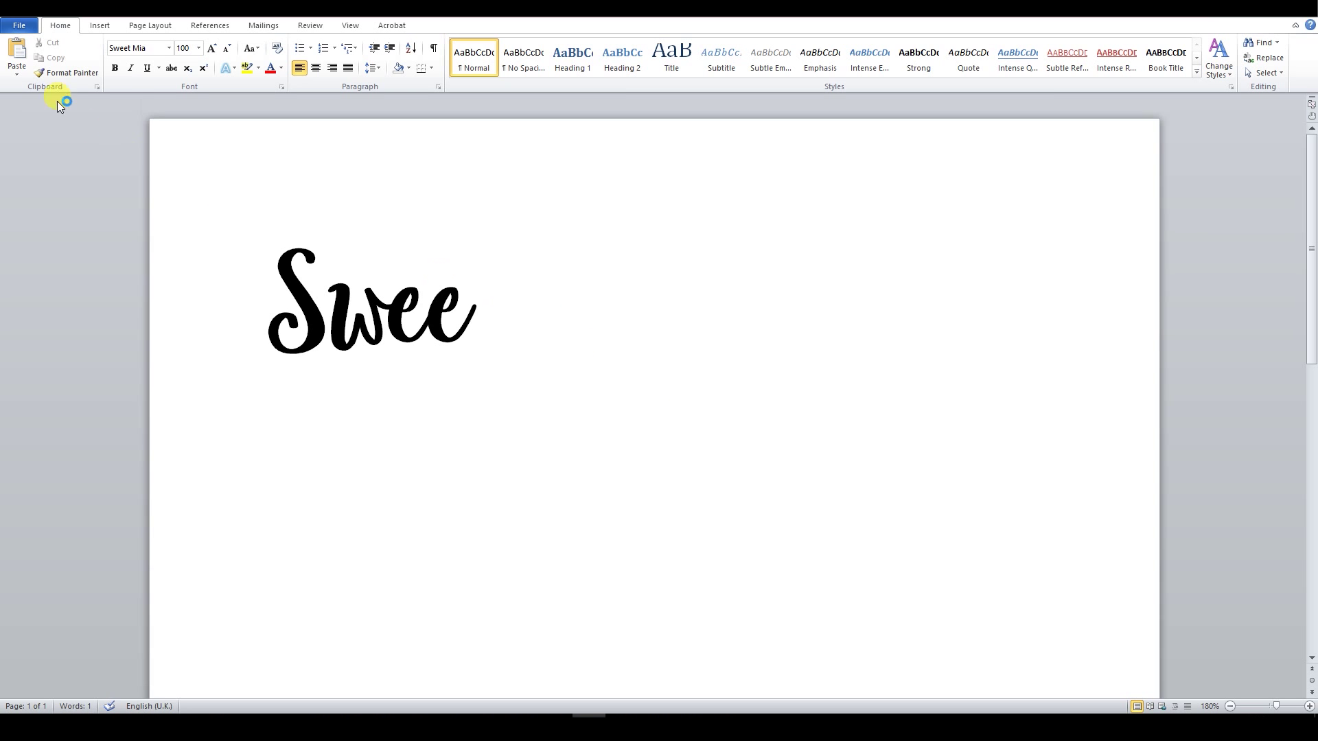
left_click(22, 60)
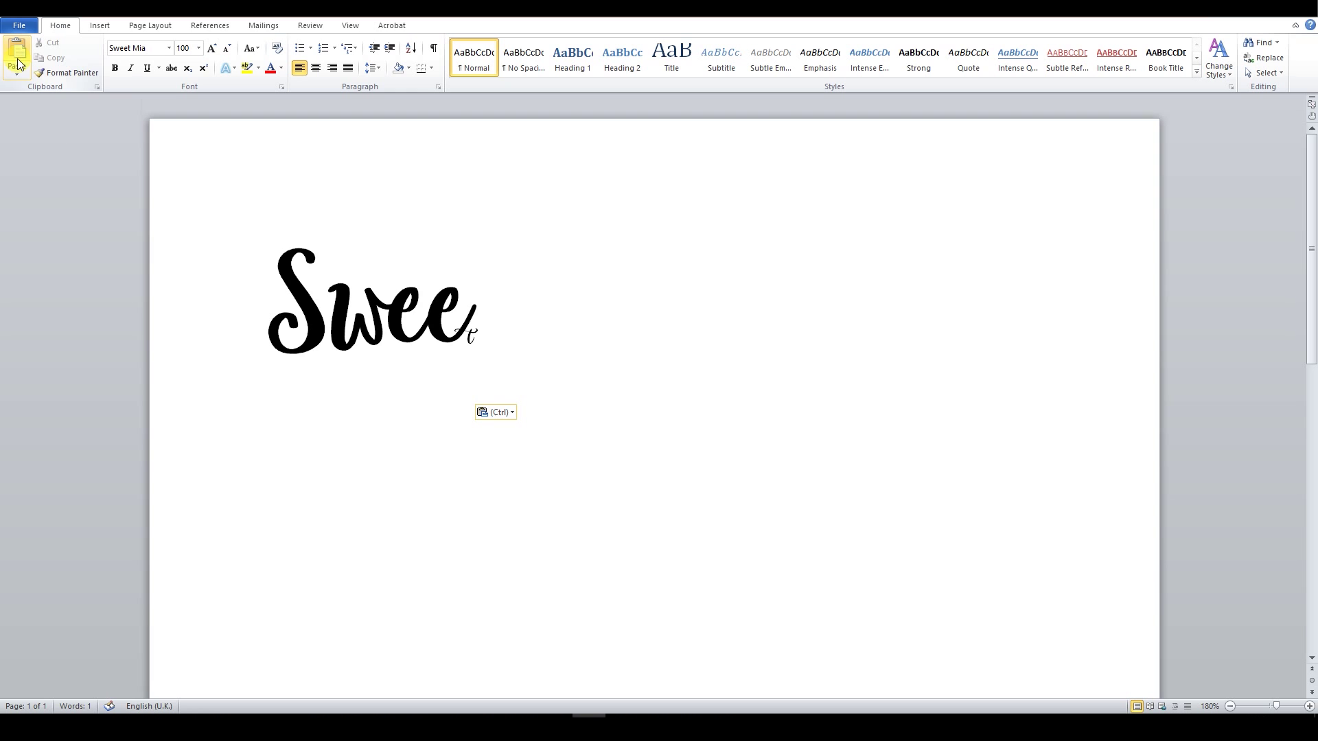
left_click_drag(476, 331, 466, 332)
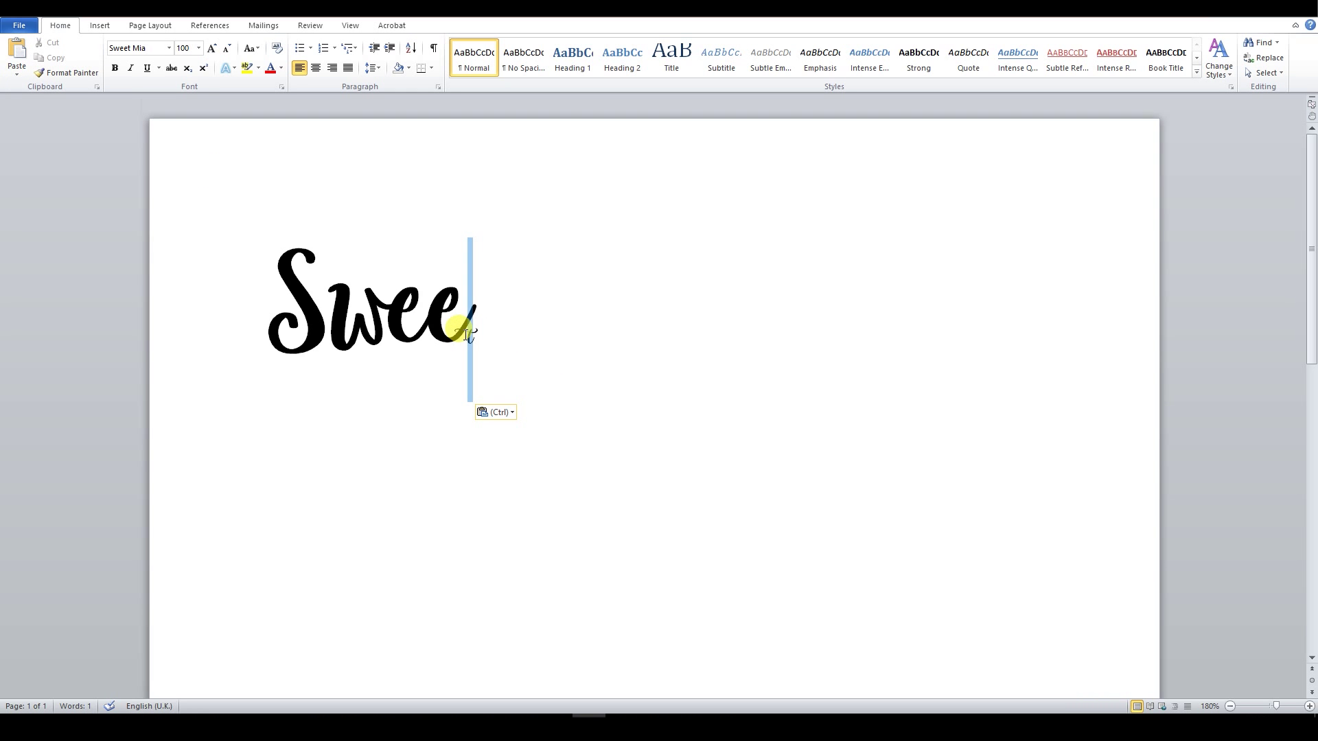
left_click(183, 49)
type("100")
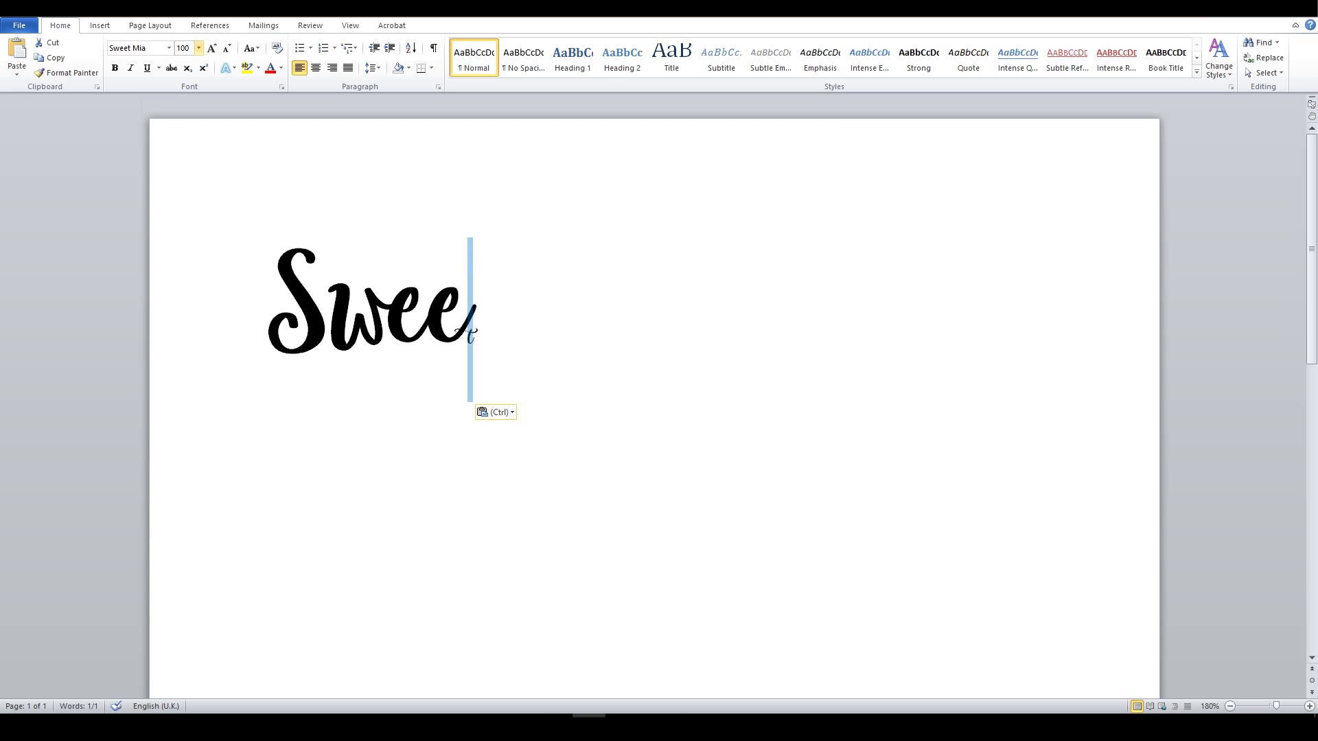
key("Return")
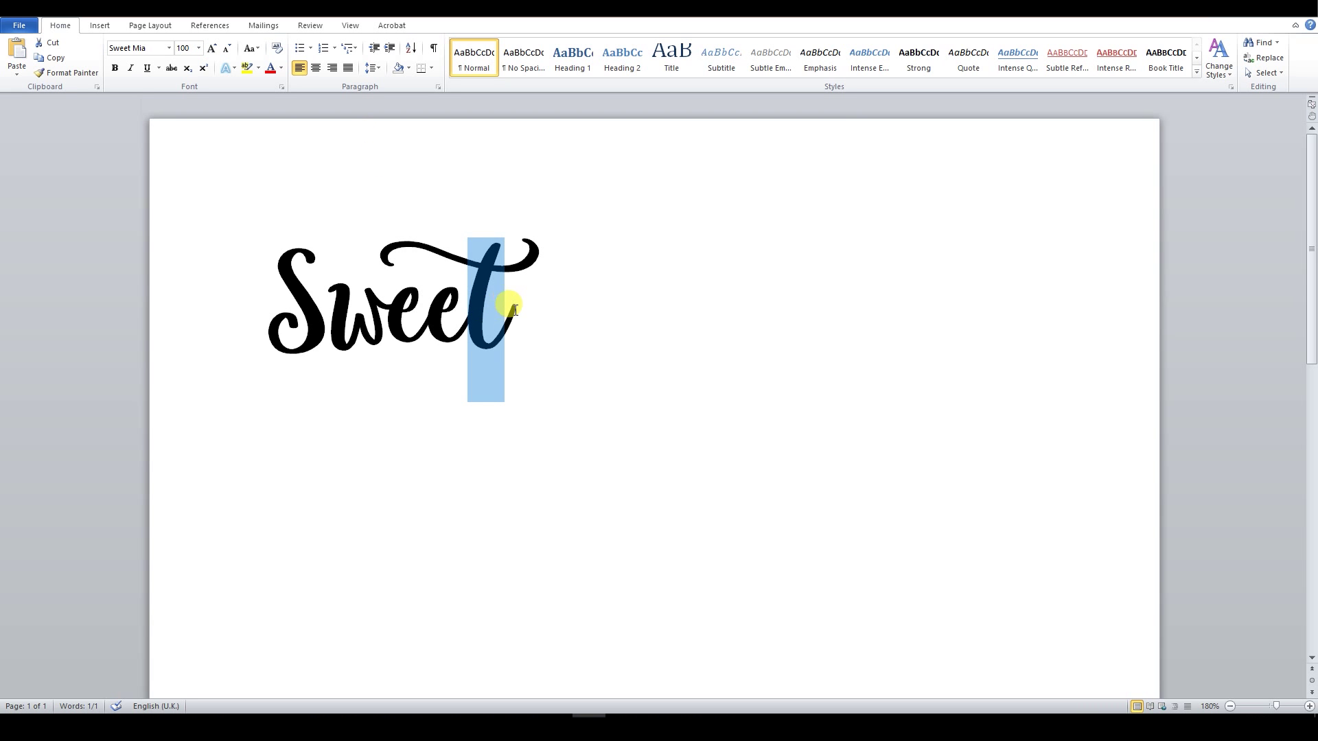
left_click(512, 306)
type("y")
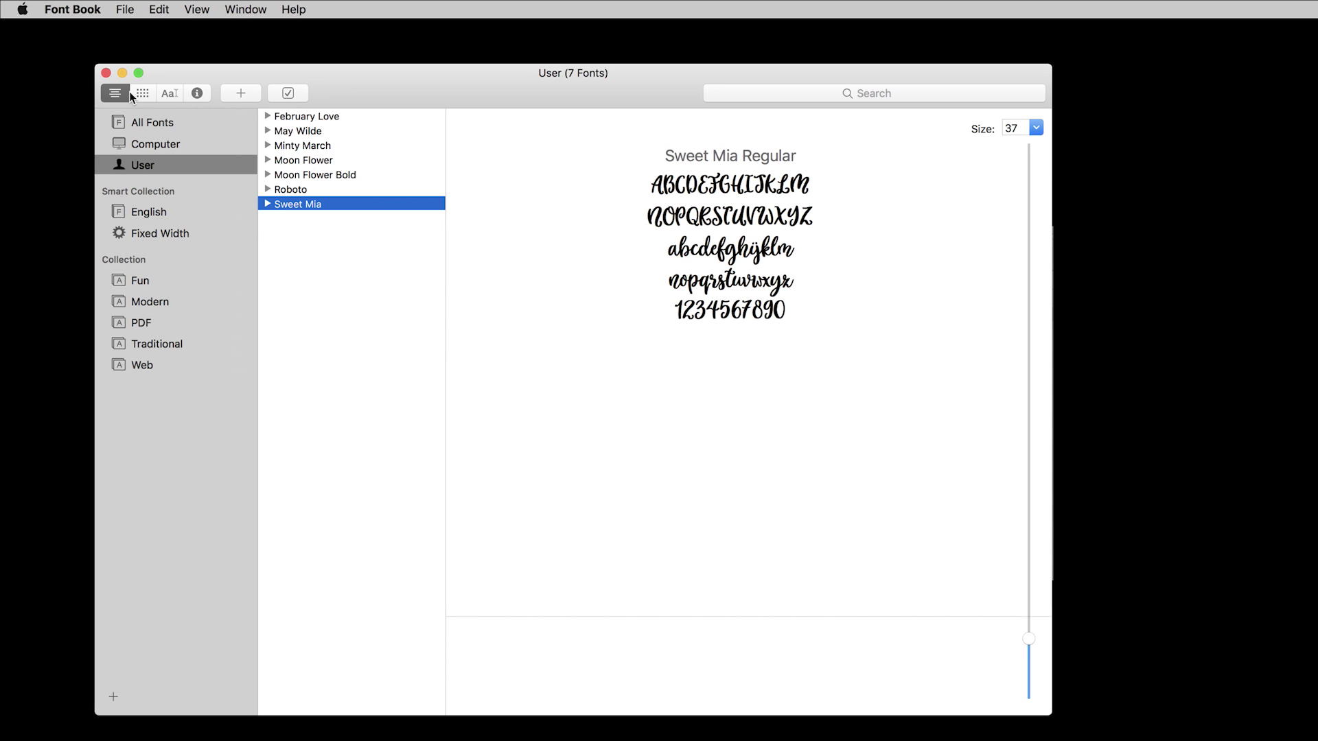
- Show Sweet Mia's full glyph repertoire and select the swash alternate t
left_click(196, 9)
left_click(206, 45)
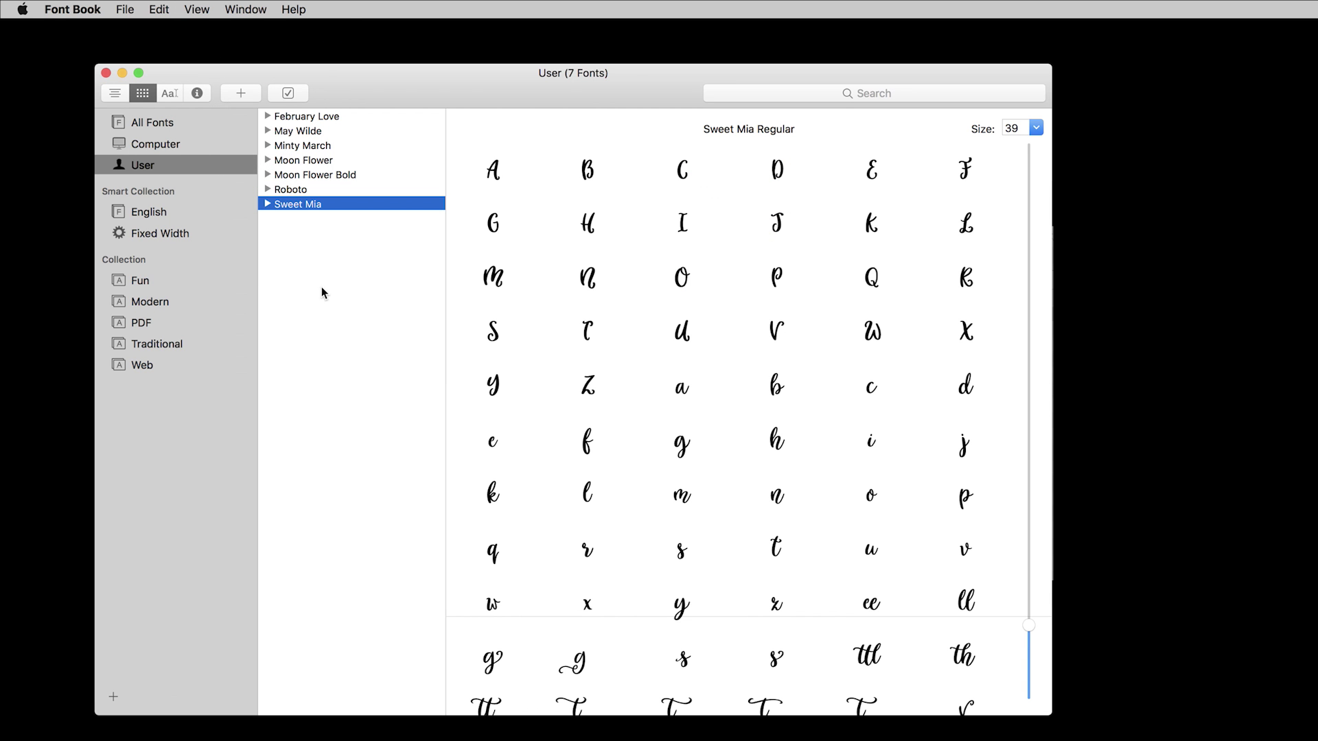
scroll(524, 393, "down", 5)
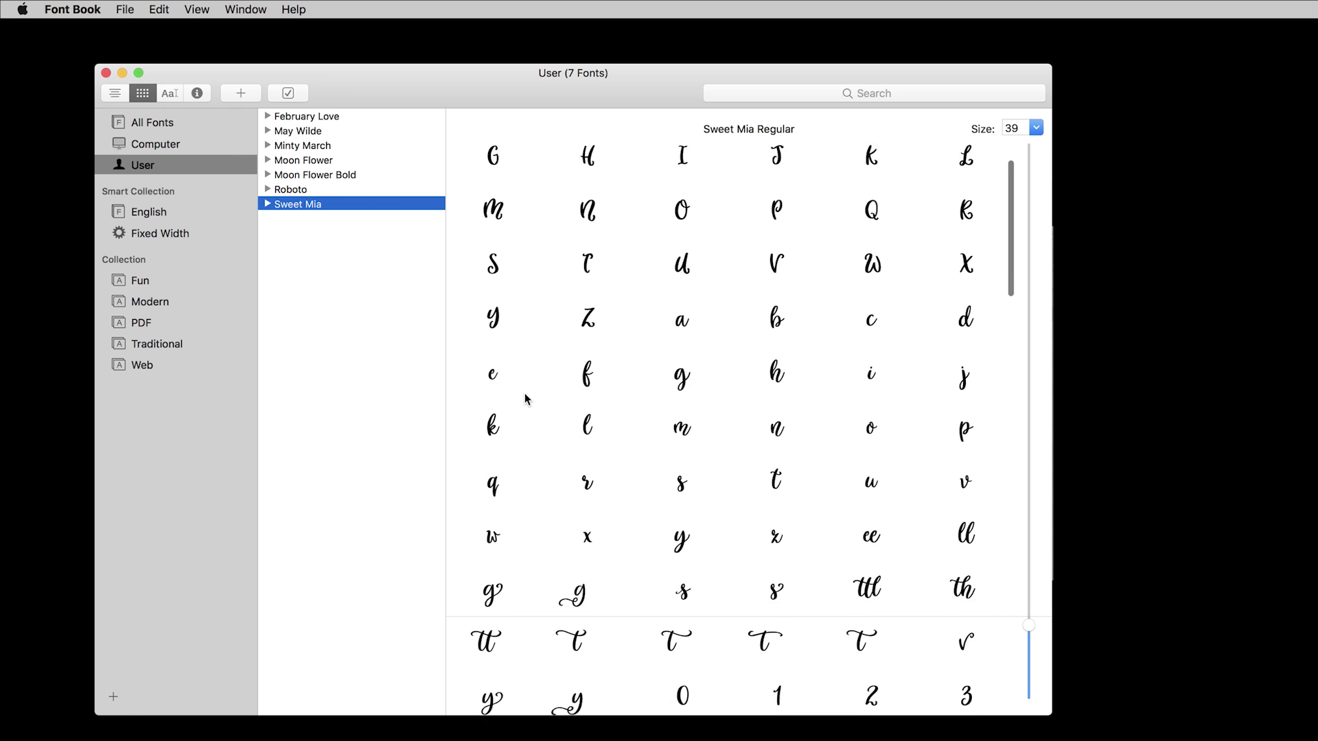
scroll(525, 394, "down", 3)
scroll(535, 401, "down", 2)
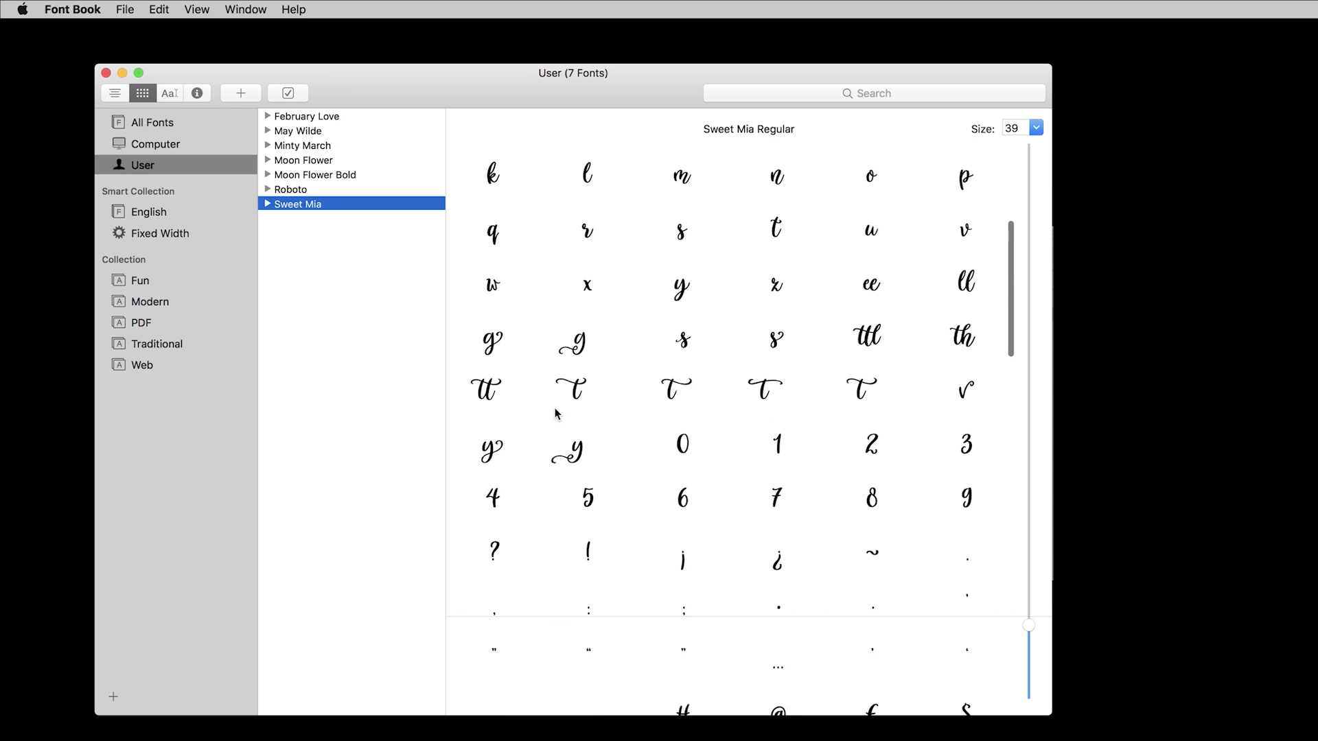
scroll(546, 407, "down", 2)
scroll(556, 413, "down", 2)
scroll(555, 414, "down", 1)
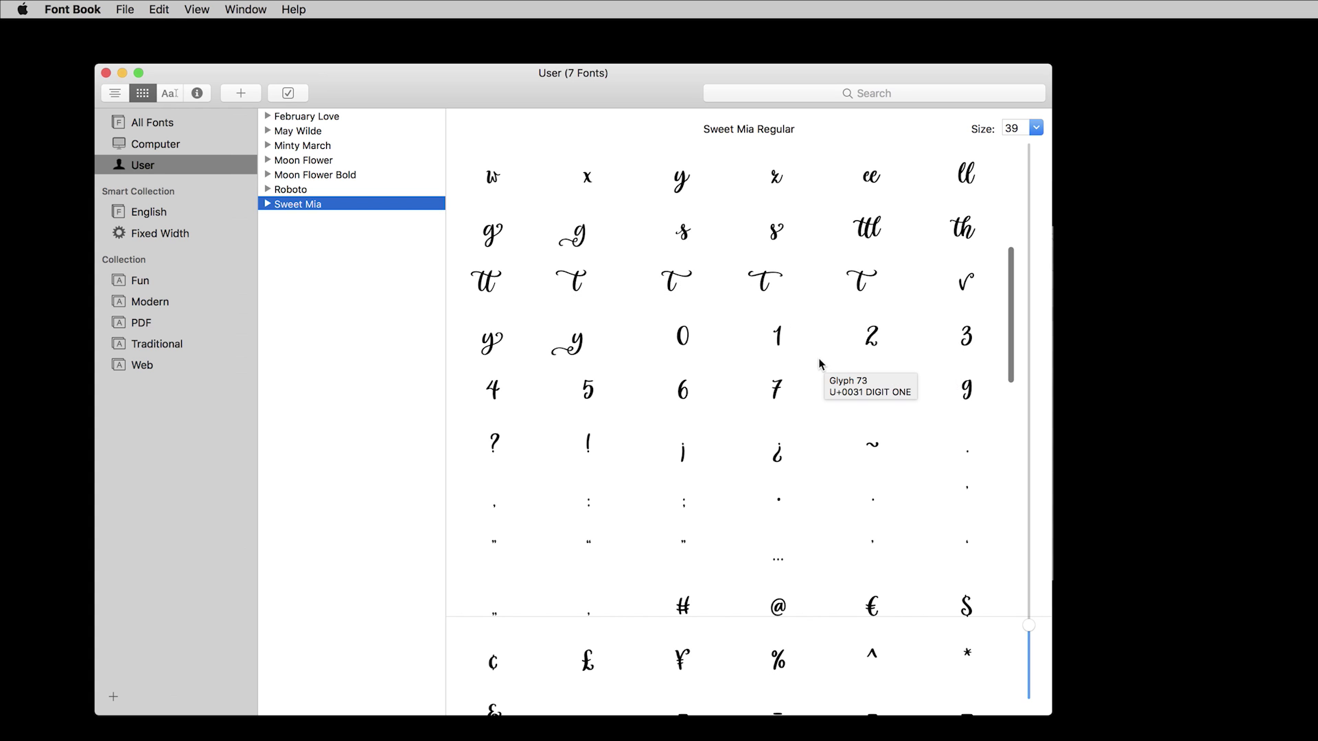
left_click(575, 289)
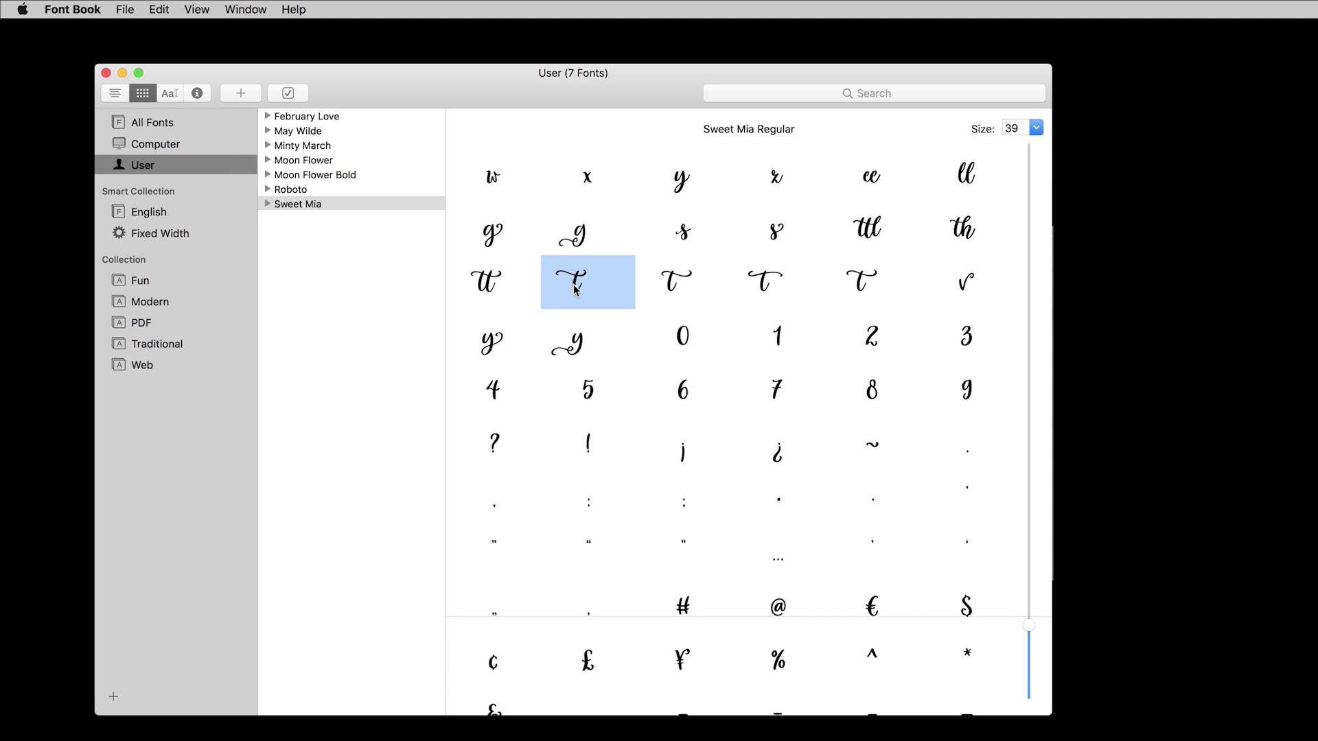
scroll(576, 289, "up", 1)
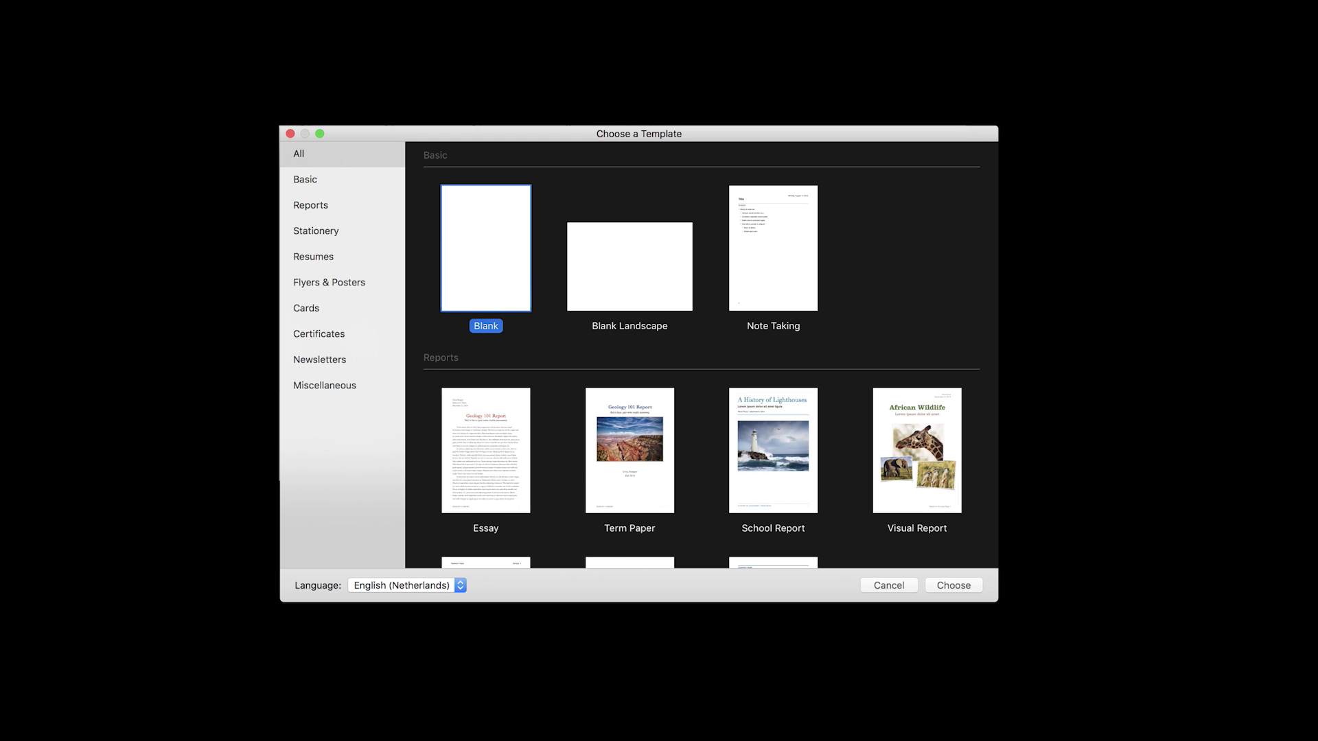
- Start a blank document and set Sweety to Sweet Mia at 96 pt
left_click(951, 584)
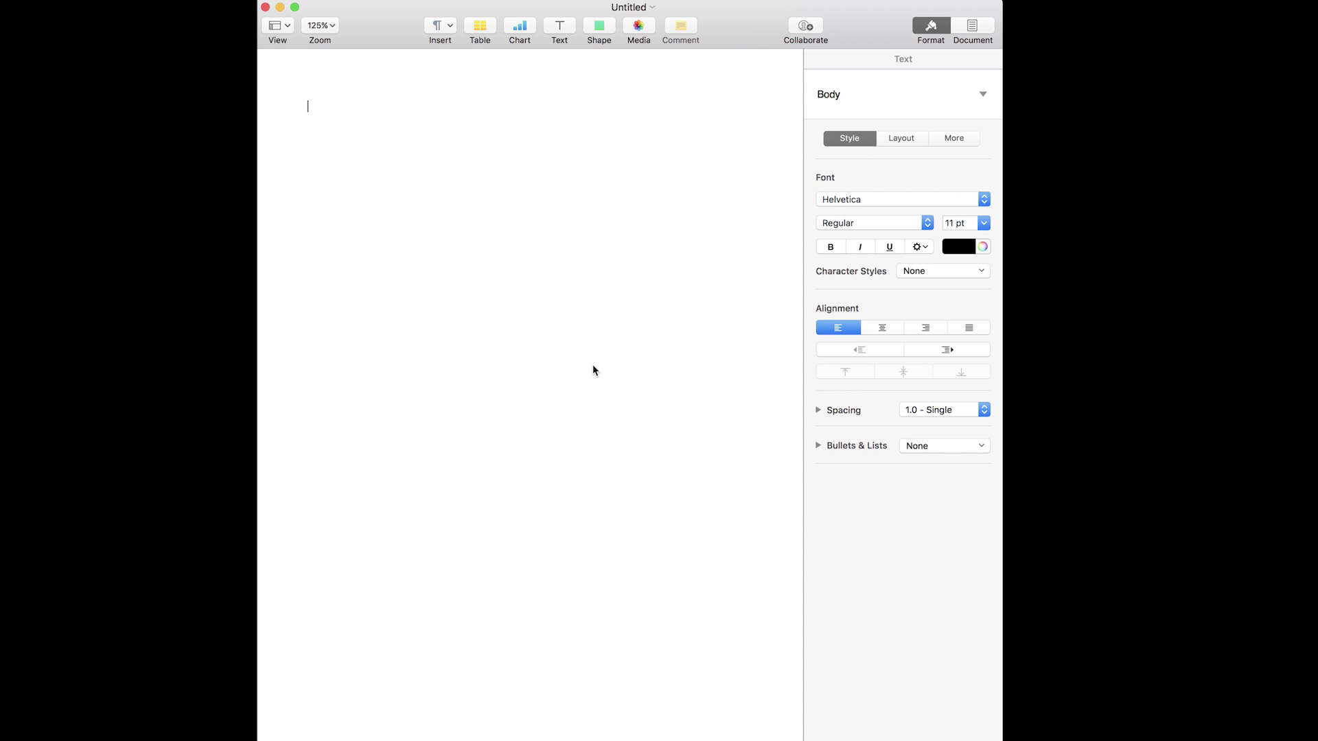
type("Swee")
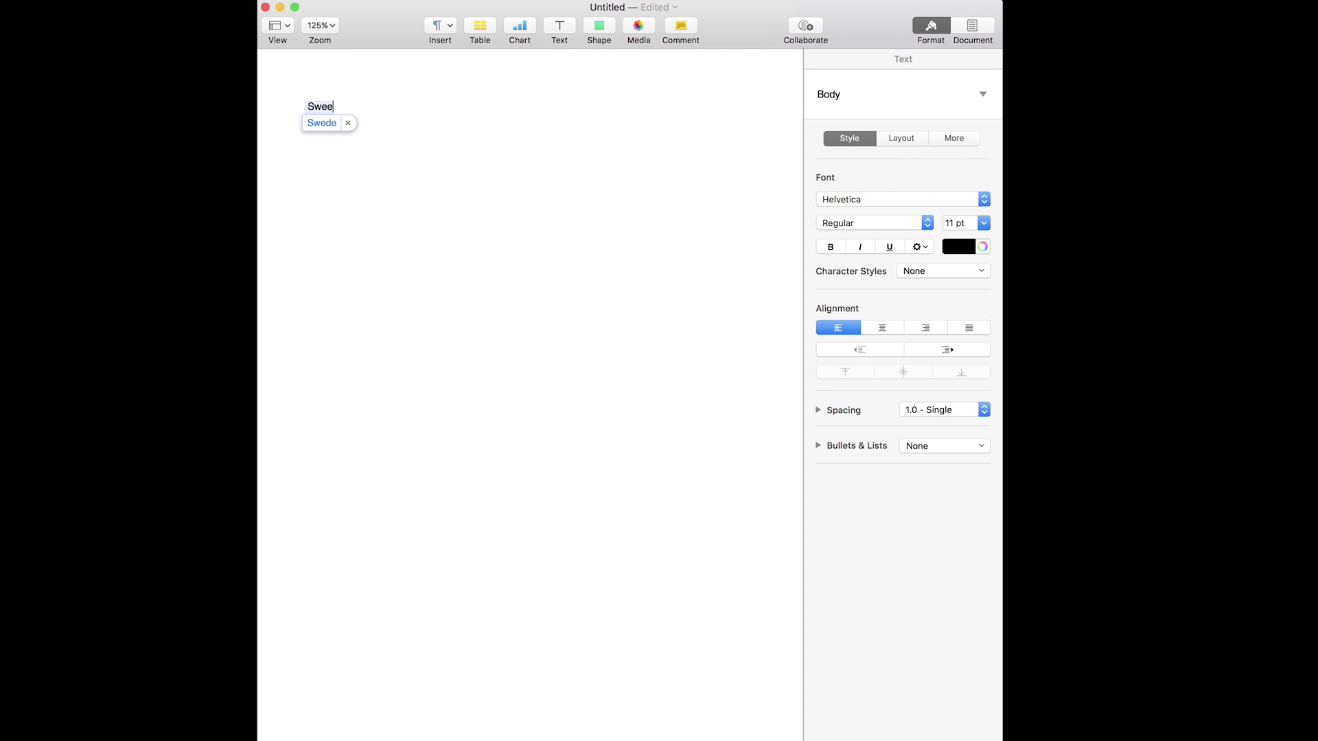
type("ty")
double_click(324, 107)
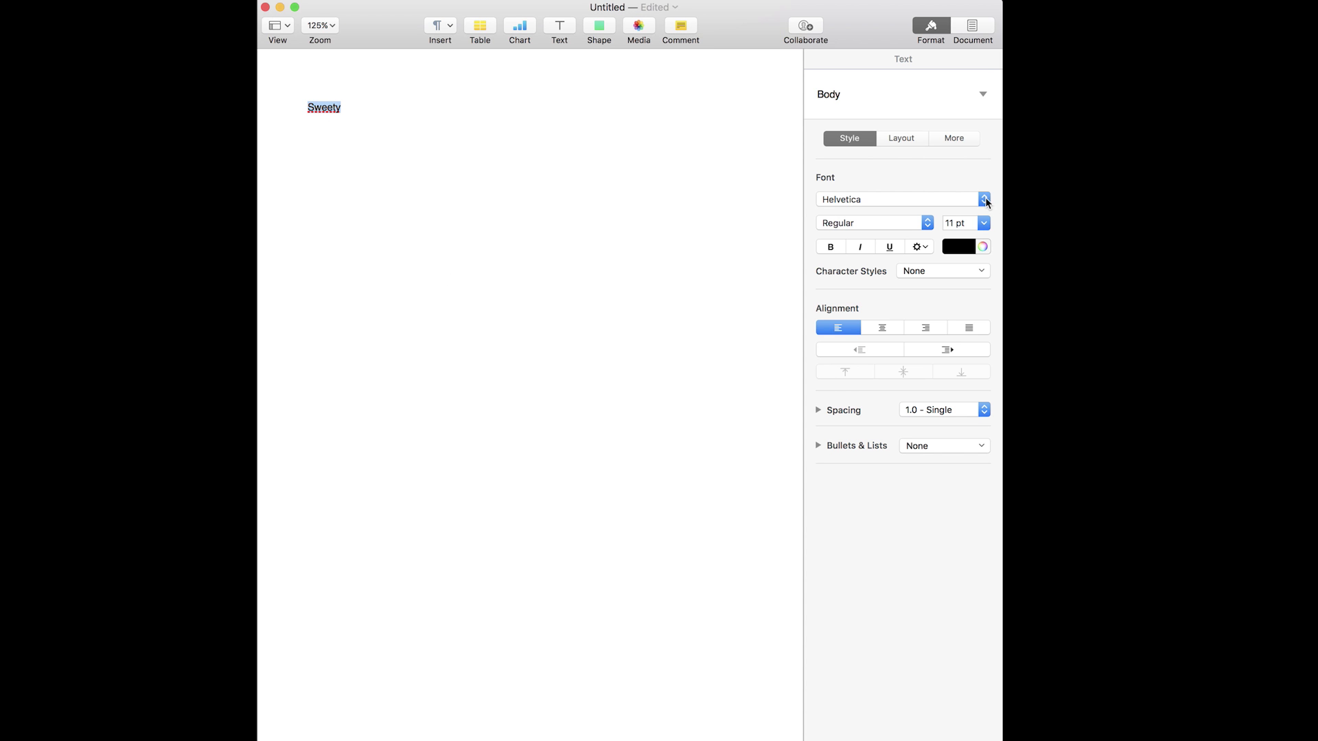
left_click(984, 200)
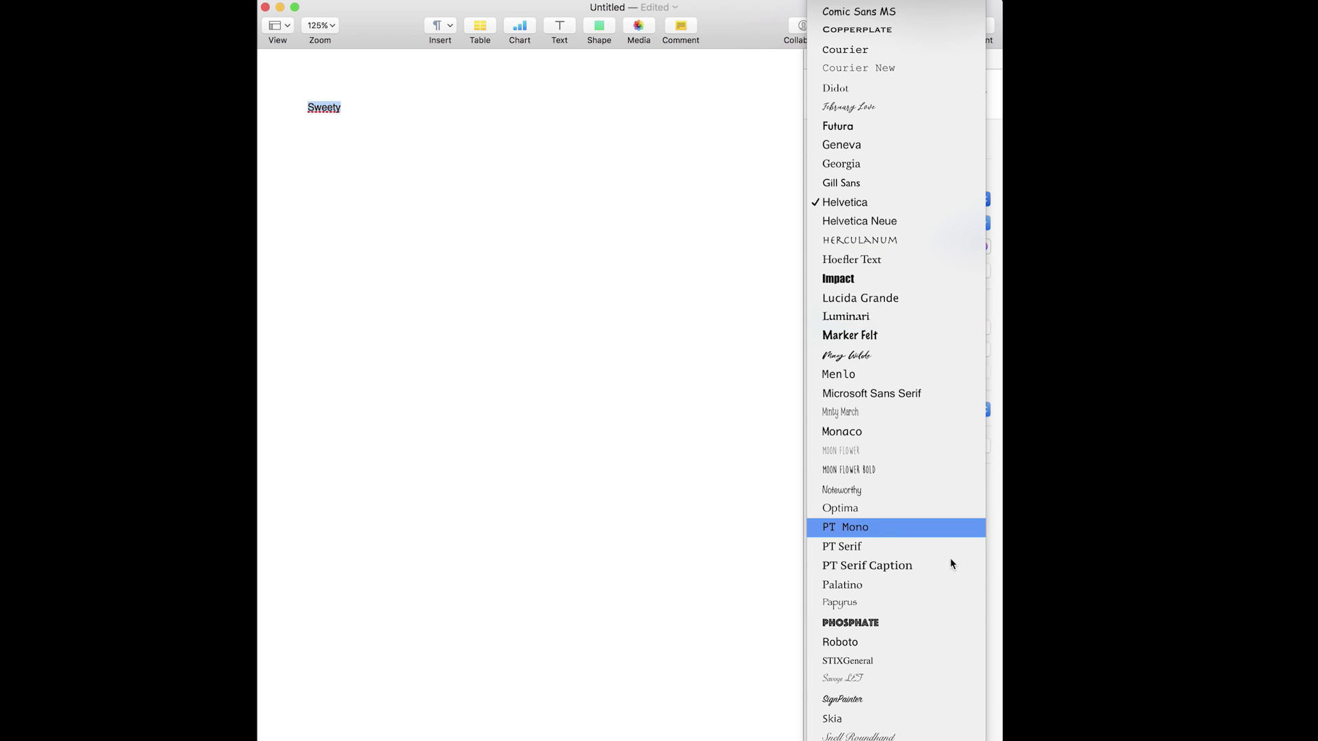
scroll(927, 618, "down", 2)
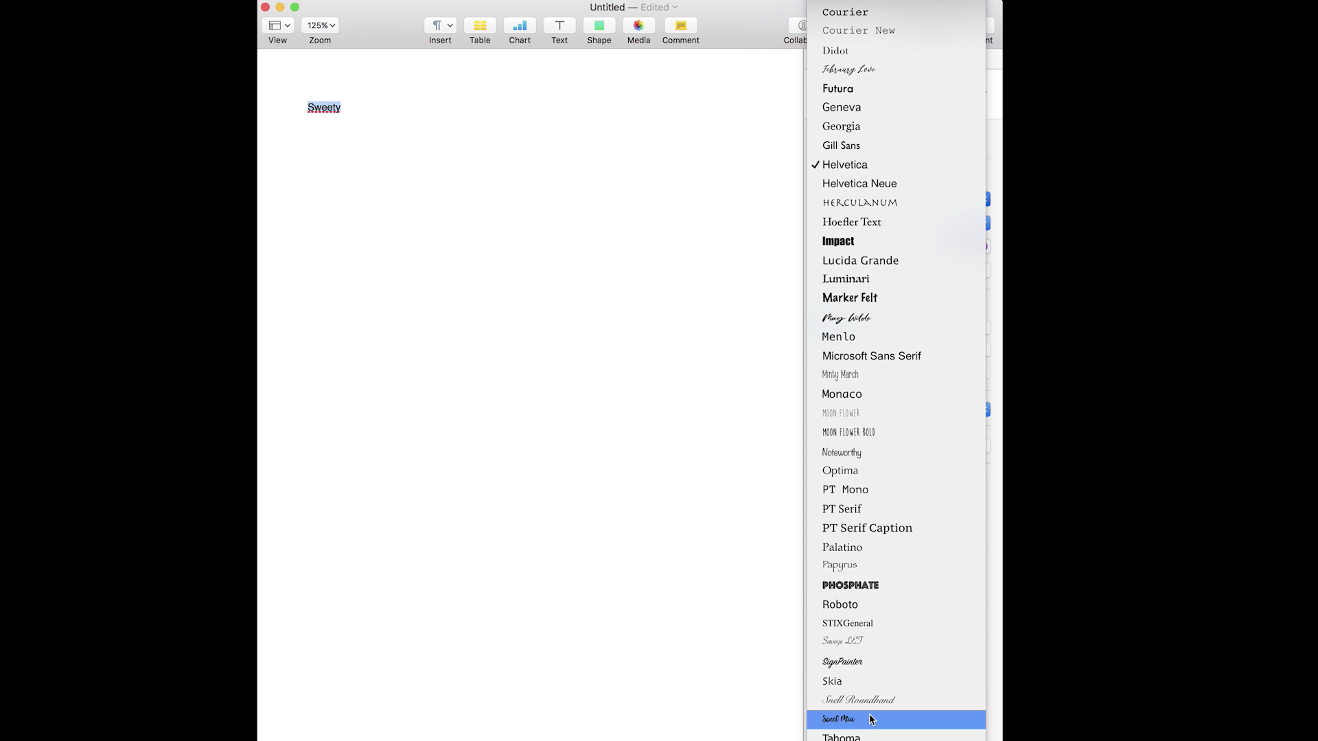
left_click(870, 720)
left_click(984, 222)
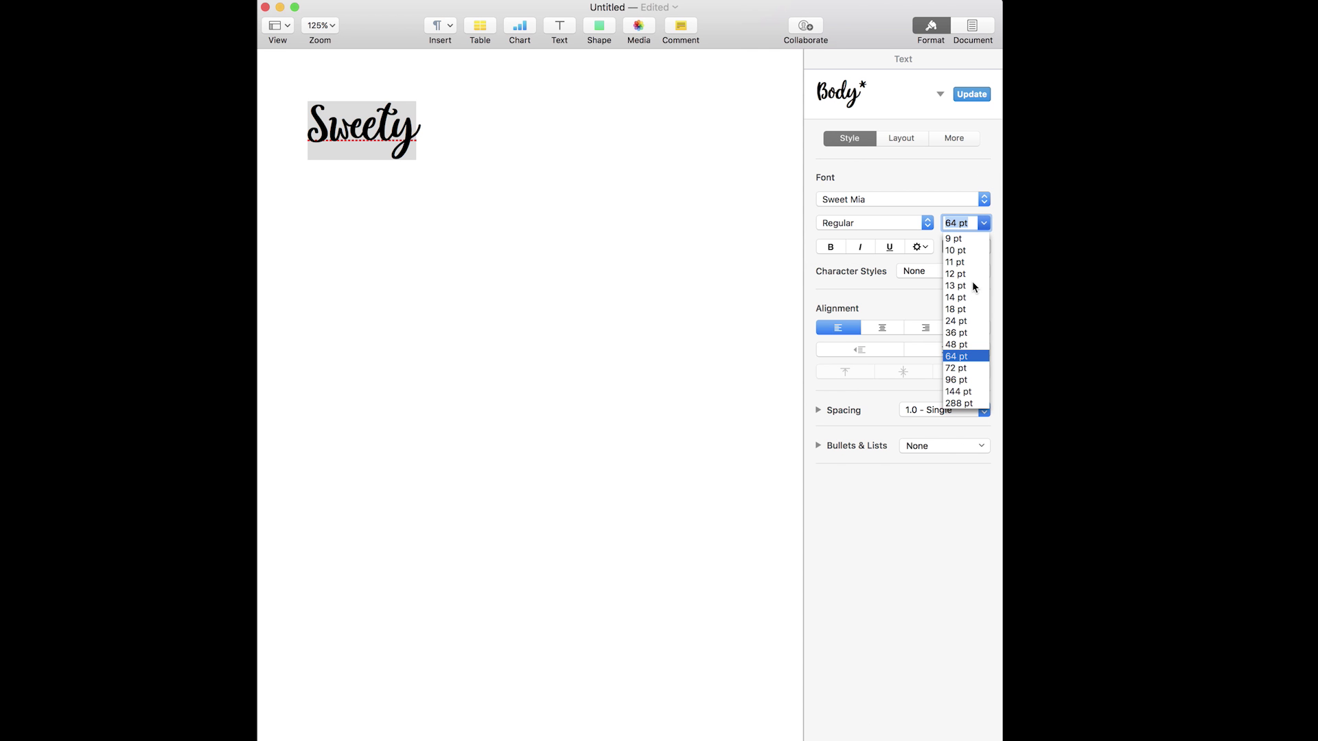
left_click(965, 379)
left_click(527, 146)
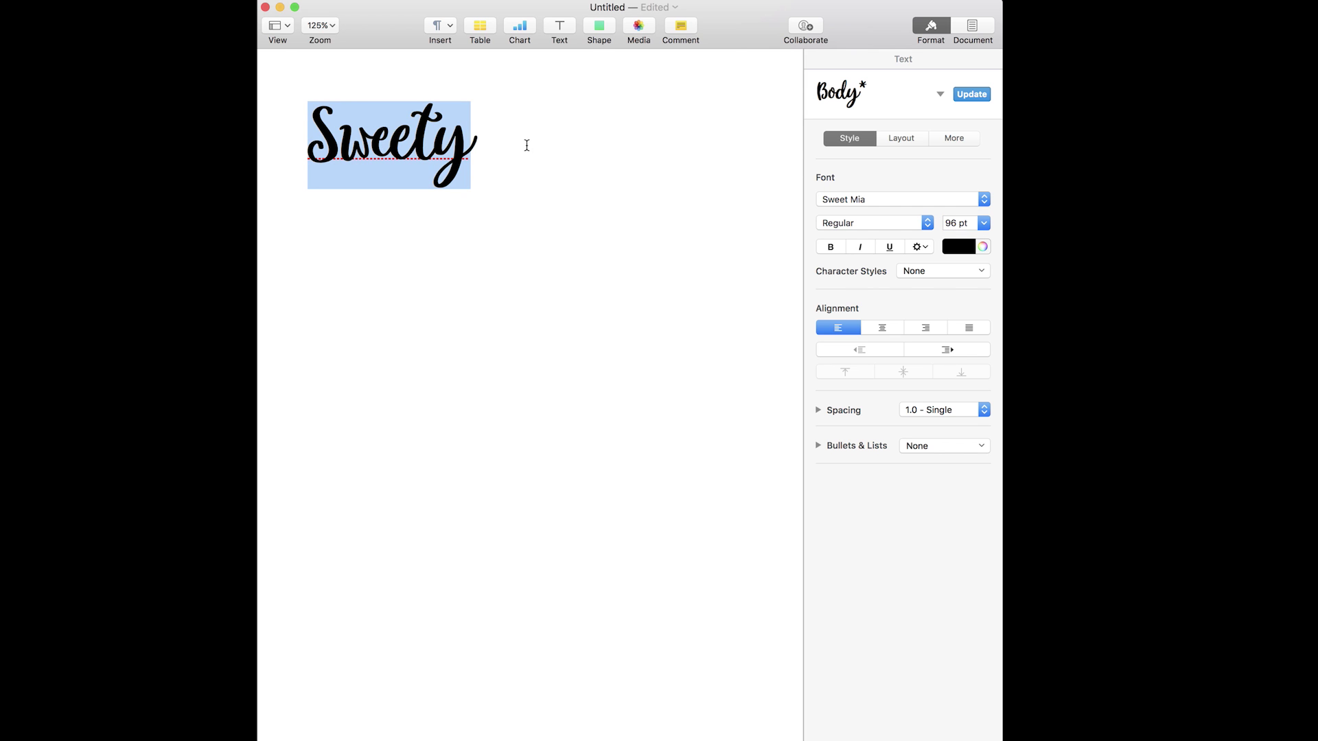
- Select the letter t in Sweety, then place the cursor at the word's end
left_click(431, 144)
left_click_drag(431, 144, 419, 144)
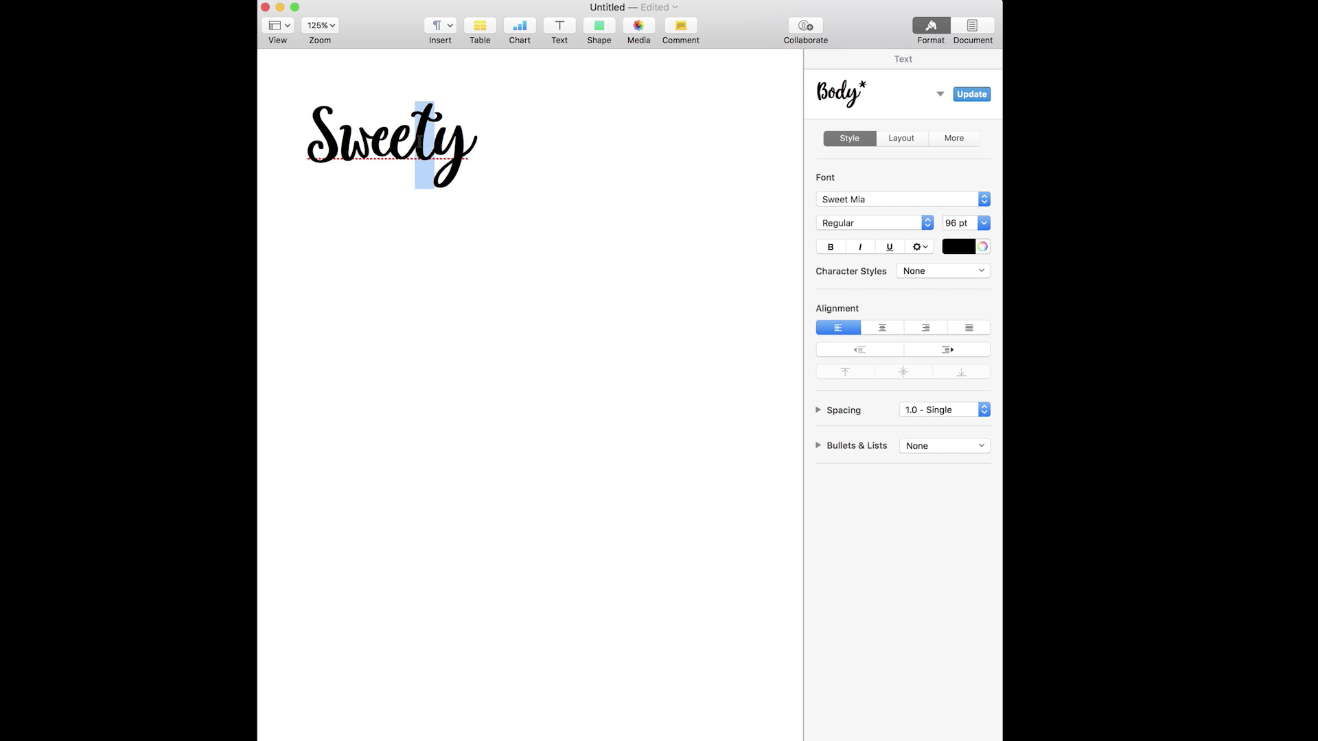
type("T")
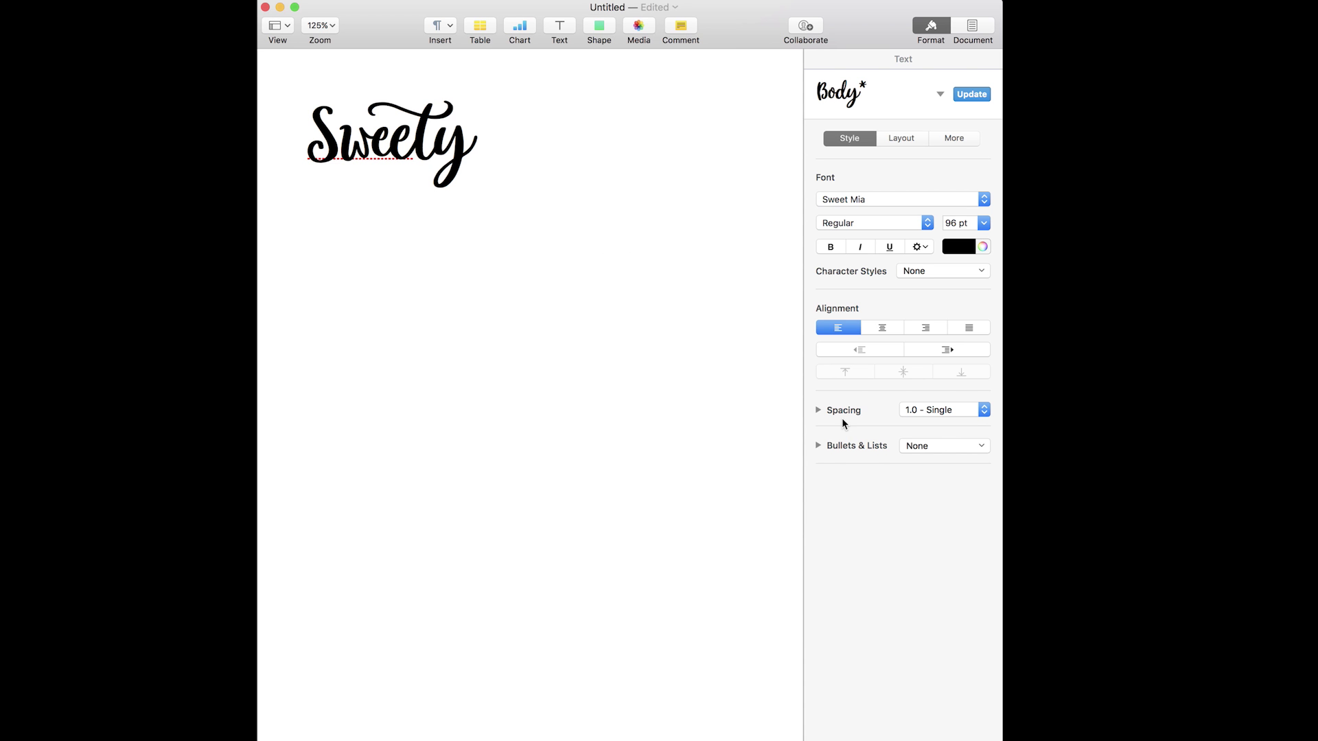
left_click(646, 157)
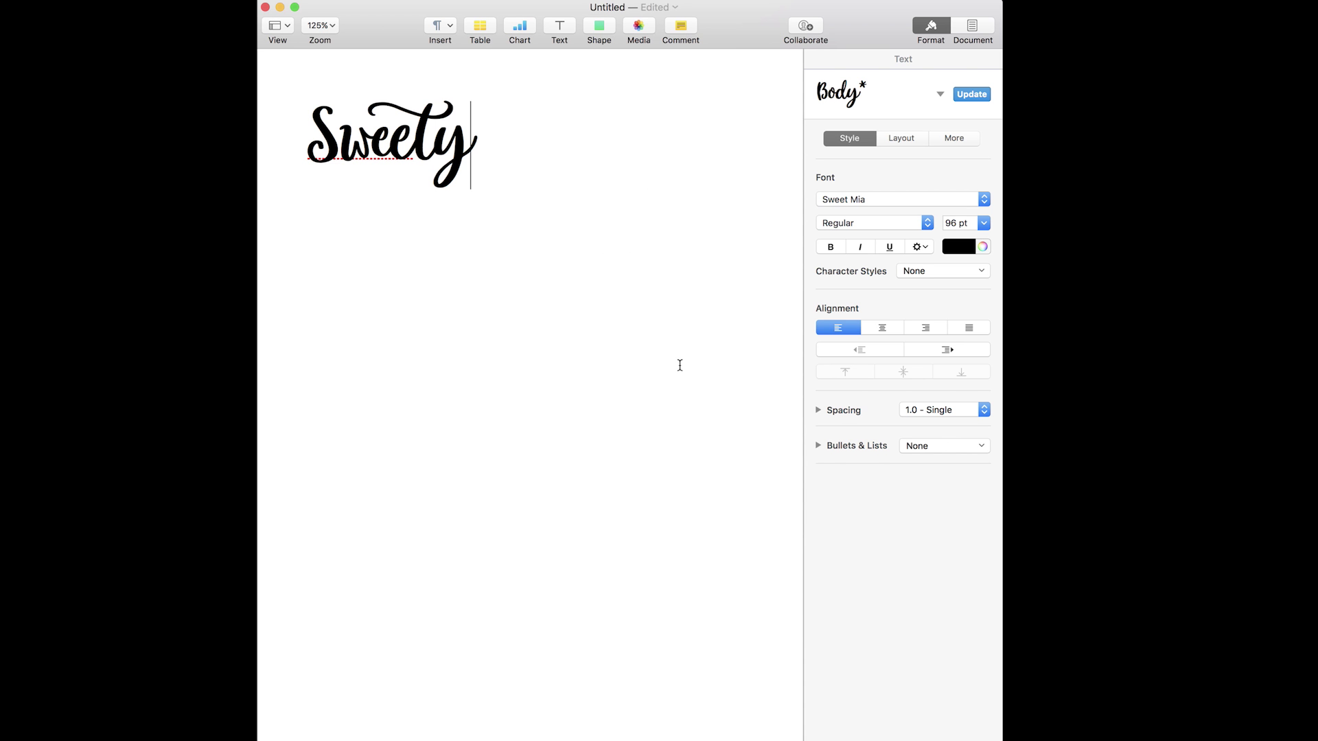